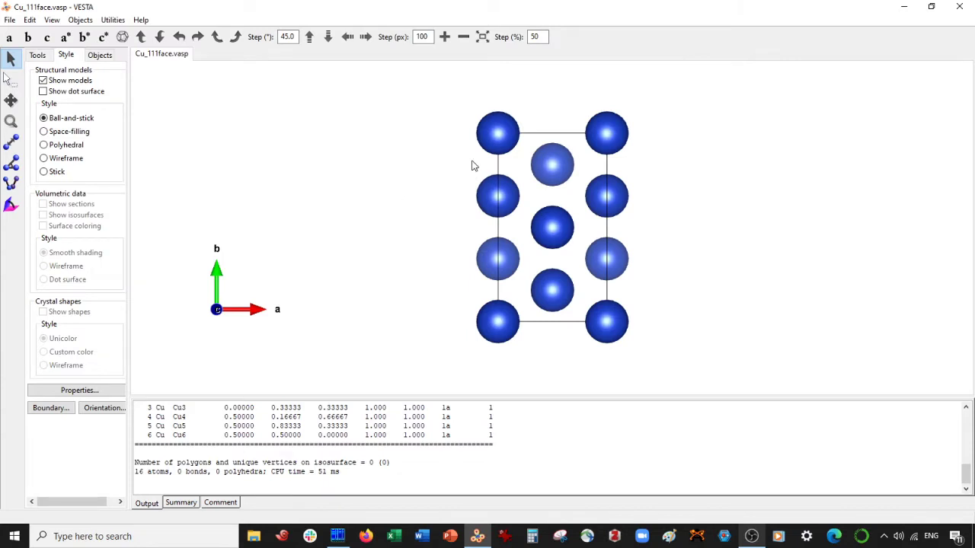
Export the Cu slab as Cu_111face.vasp with fractional coordinates, replacing the existing file
click(10, 20)
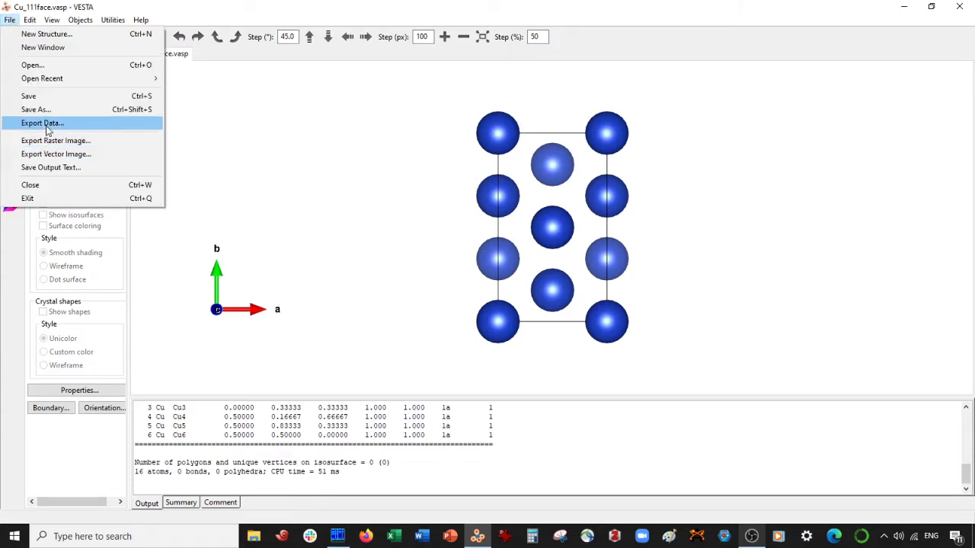
click(43, 124)
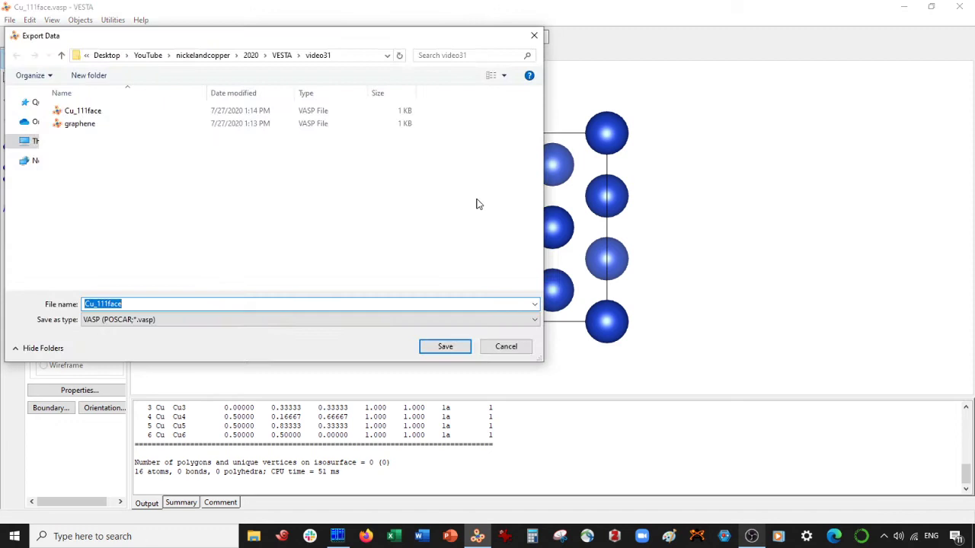
click(80, 112)
click(170, 304)
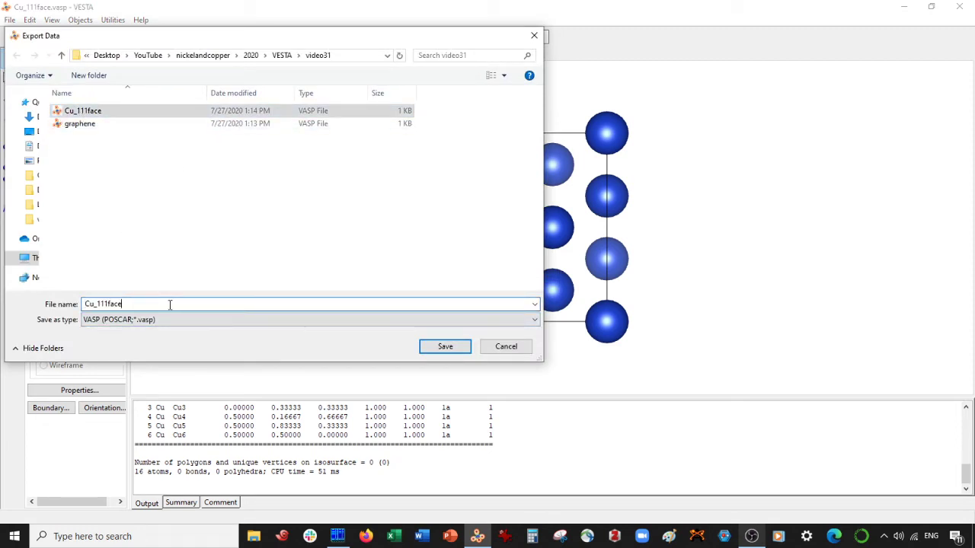
text(.vasp)
double_click(169, 304)
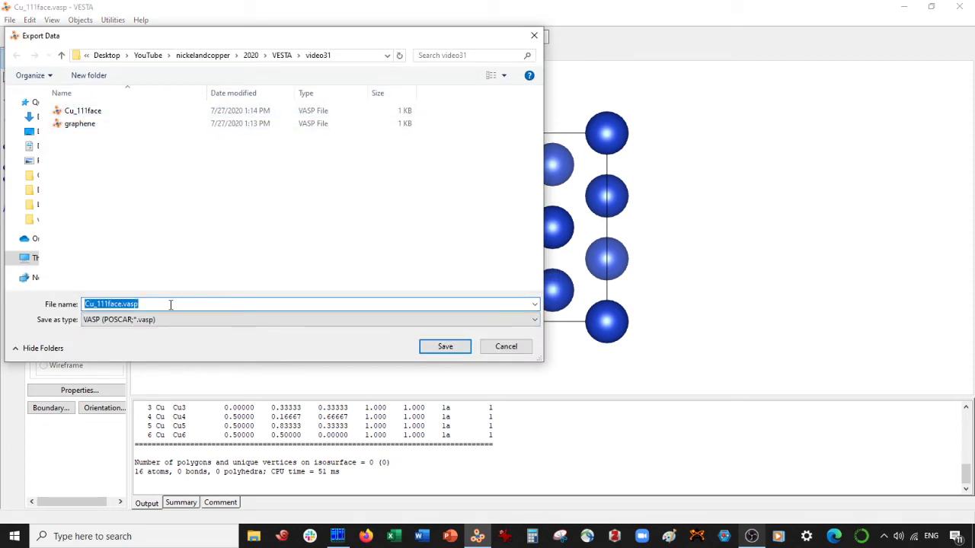
click(445, 346)
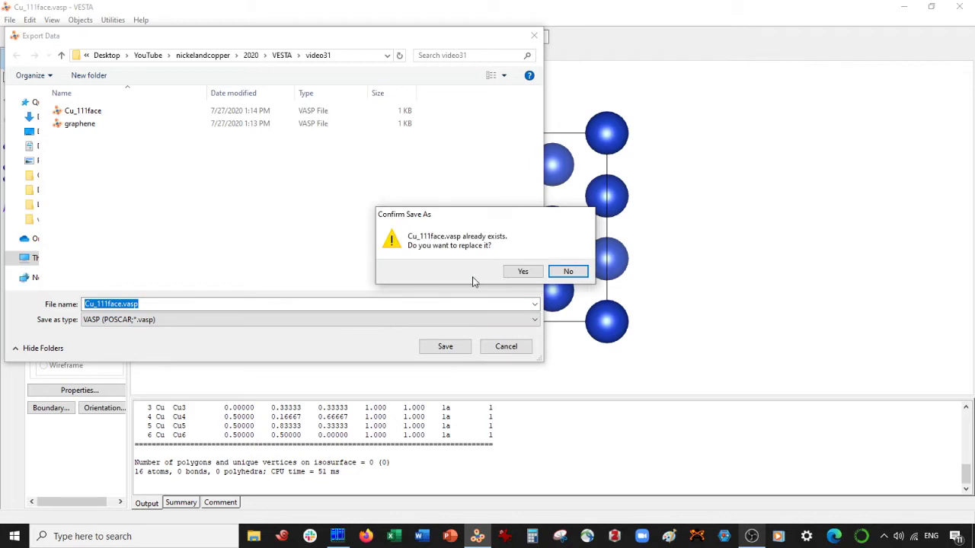
click(521, 272)
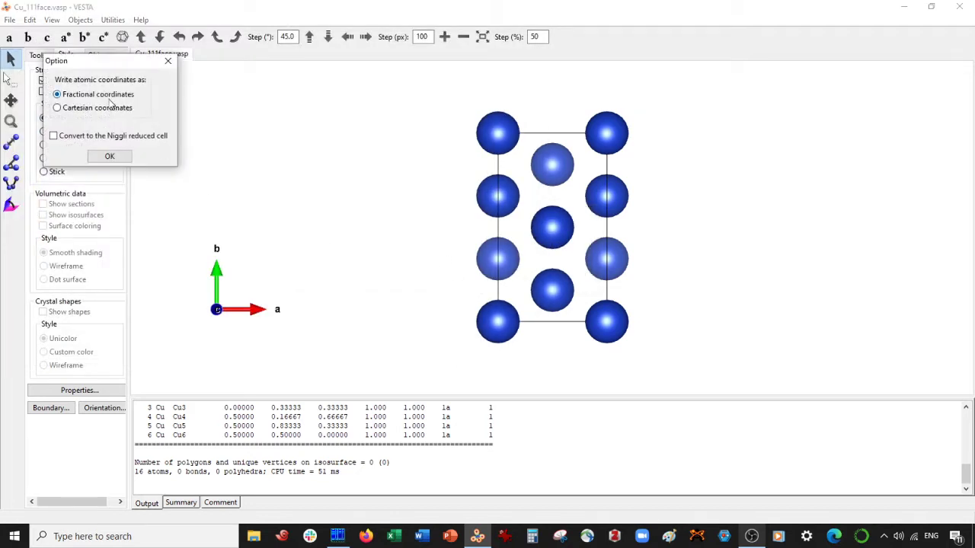
click(109, 157)
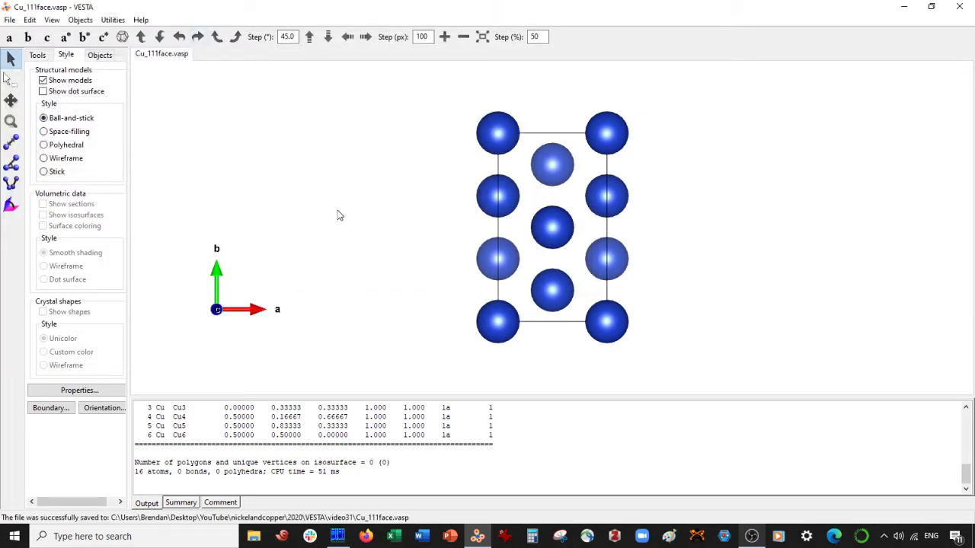
Close the structure and reopen Cu_111face.vasp
key(ctrl+w)
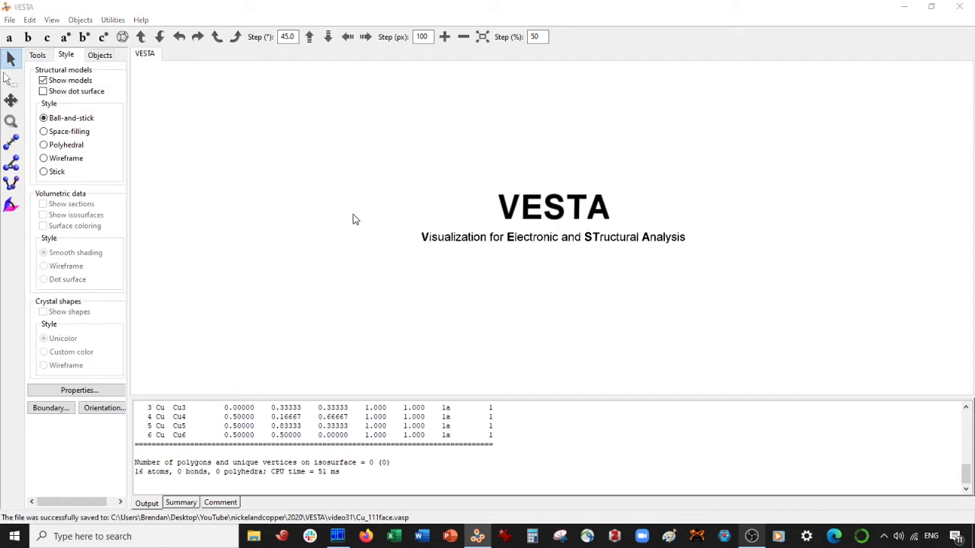
key(ctrl+o)
double_click(110, 113)
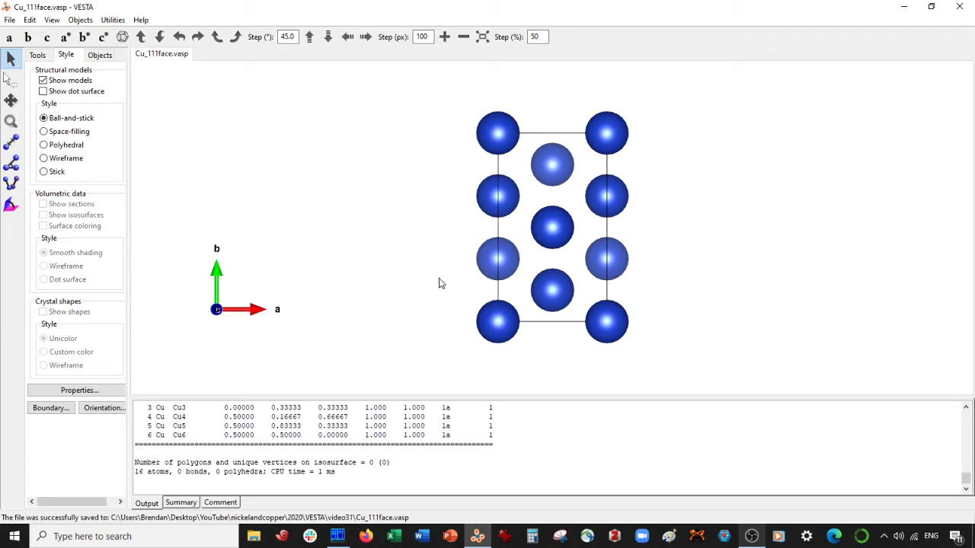
Import graphene as a second phase in the Unit Cell editor and apply it over the copper
click(30, 20)
mouse_move(114, 64)
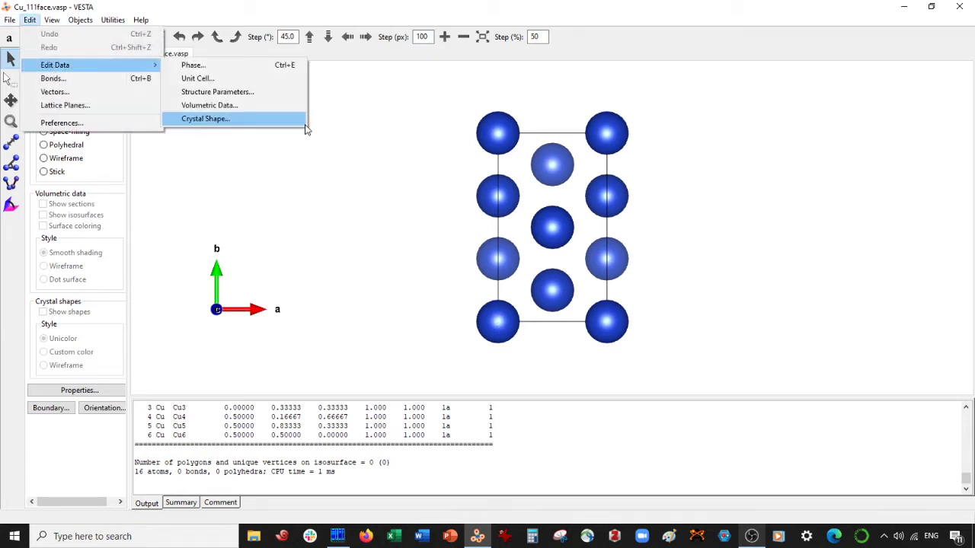
click(242, 79)
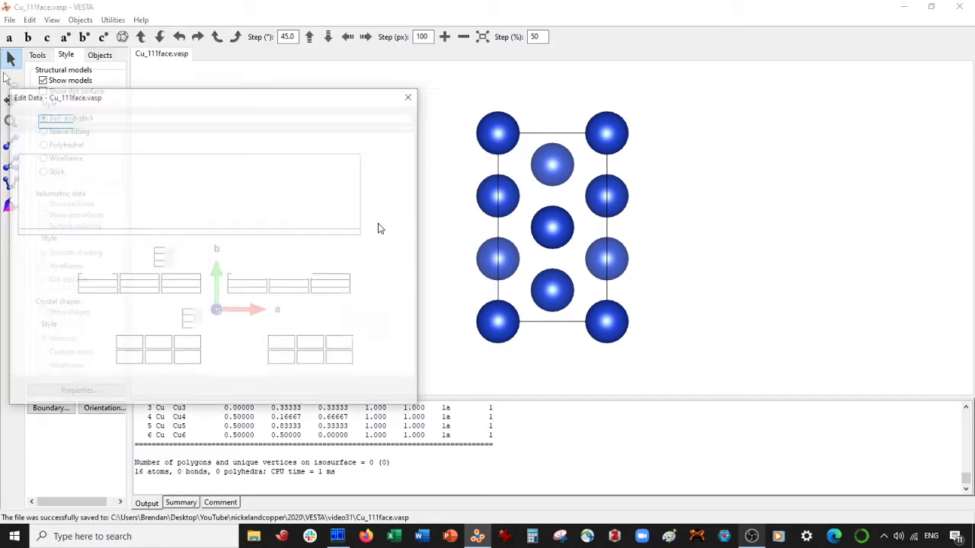
click(26, 140)
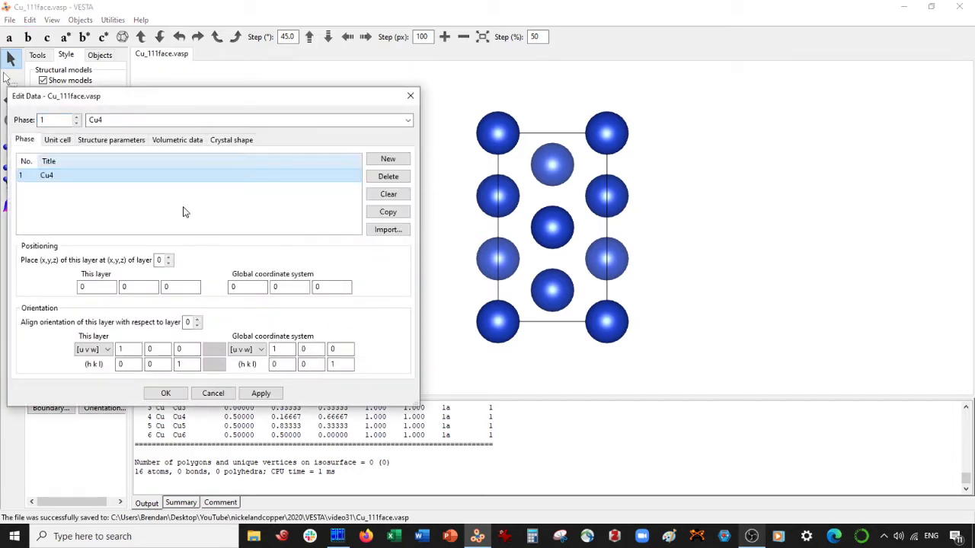
click(385, 231)
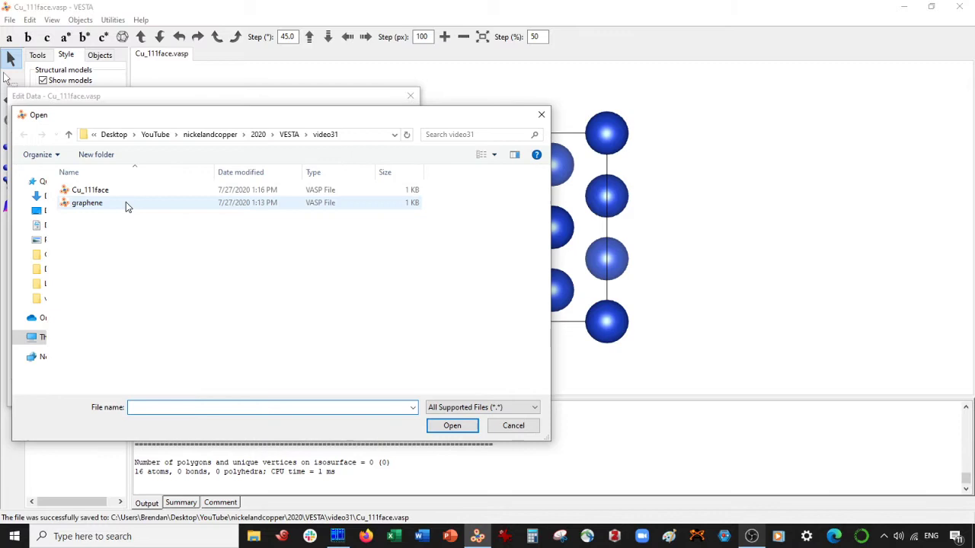
click(125, 202)
click(452, 426)
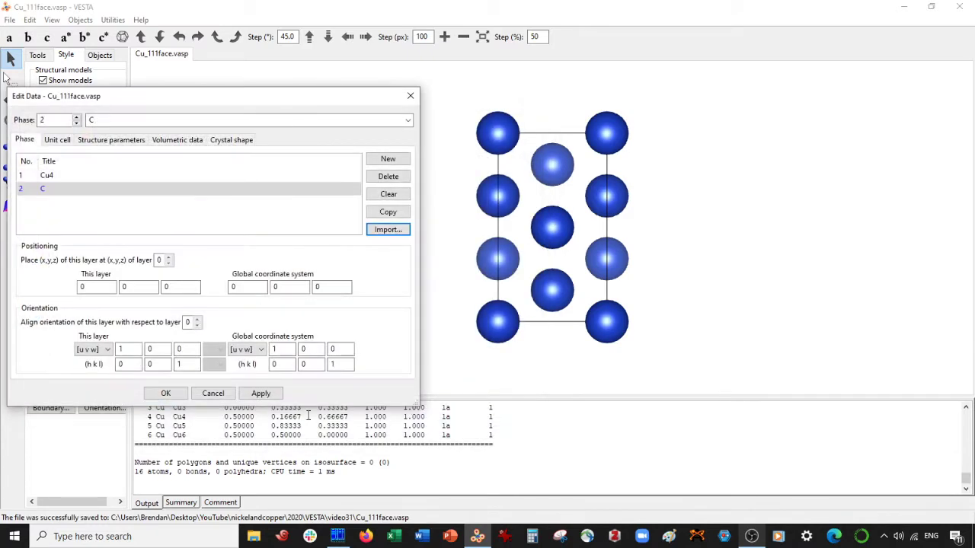
click(261, 393)
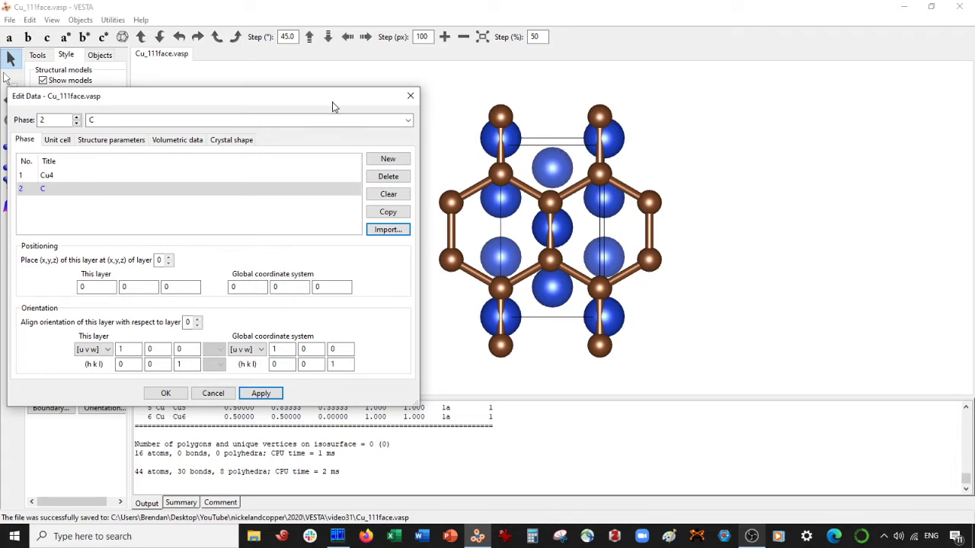
Inspect the overlay, close the data editor, and close the file without saving
drag(332, 101, 330, 342)
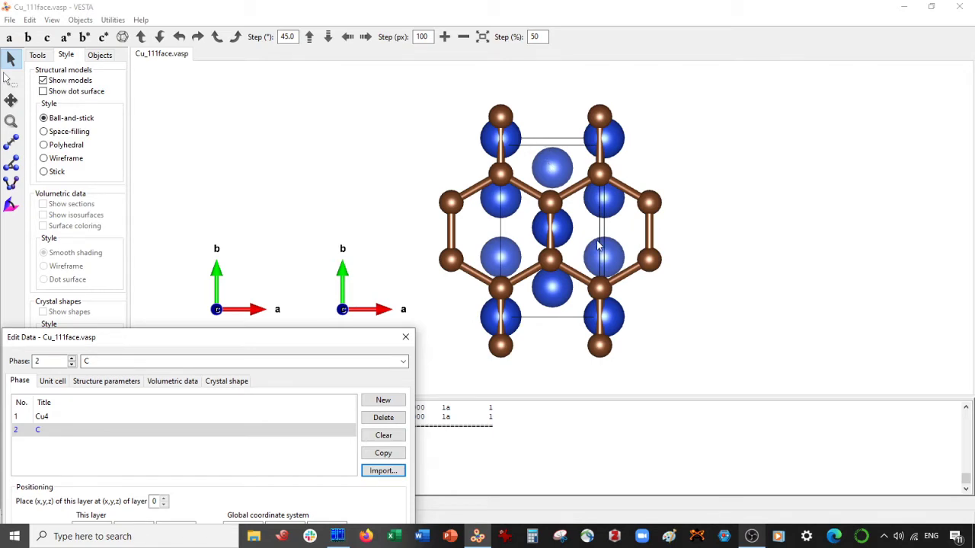
drag(355, 337, 432, 59)
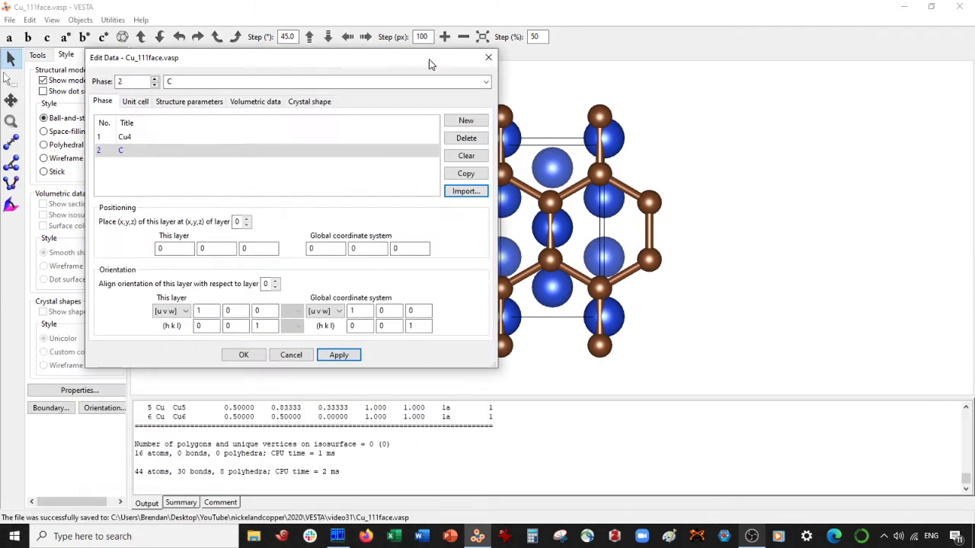
click(488, 58)
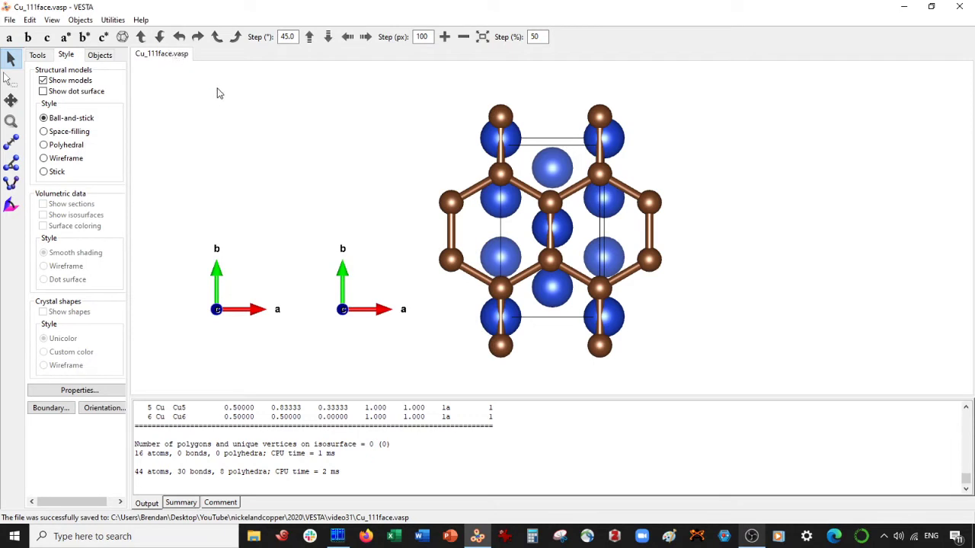
key(ctrl+w)
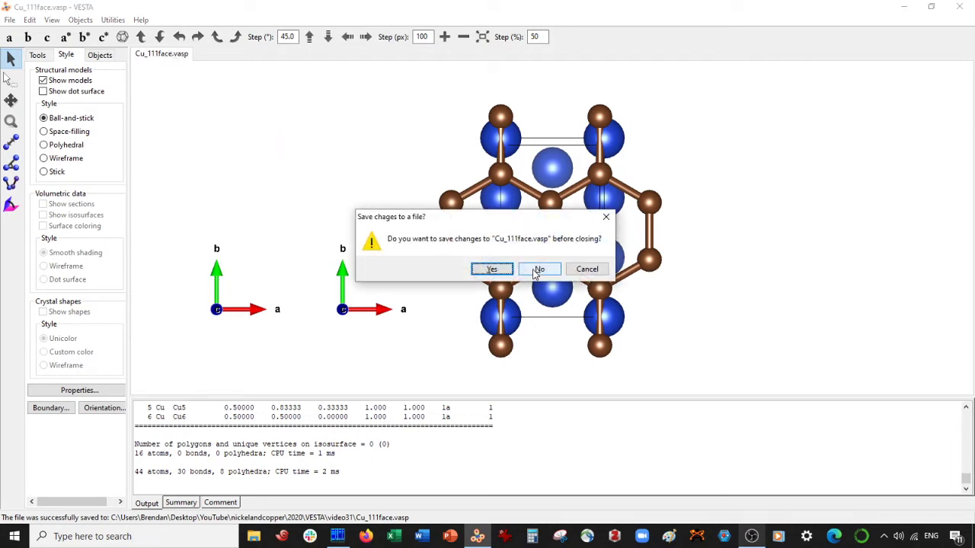
click(533, 266)
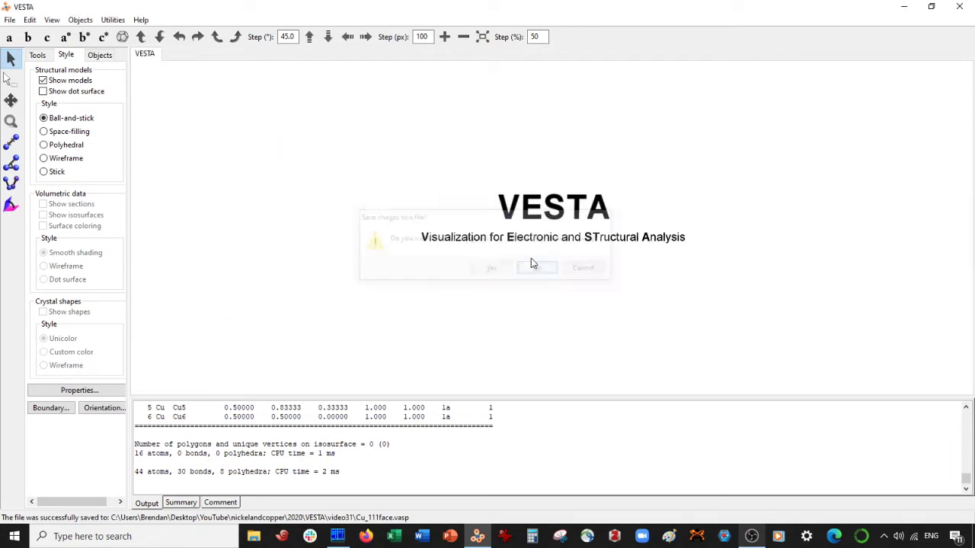
Copy the lattice vector values from Cu_111face.vasp in Far Manager's editor
click(343, 531)
click(555, 70)
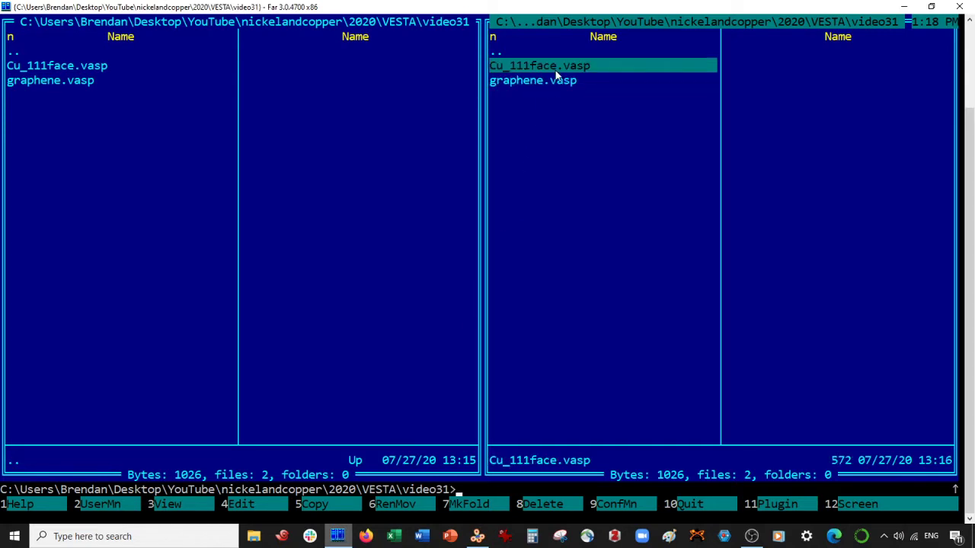
key(F4)
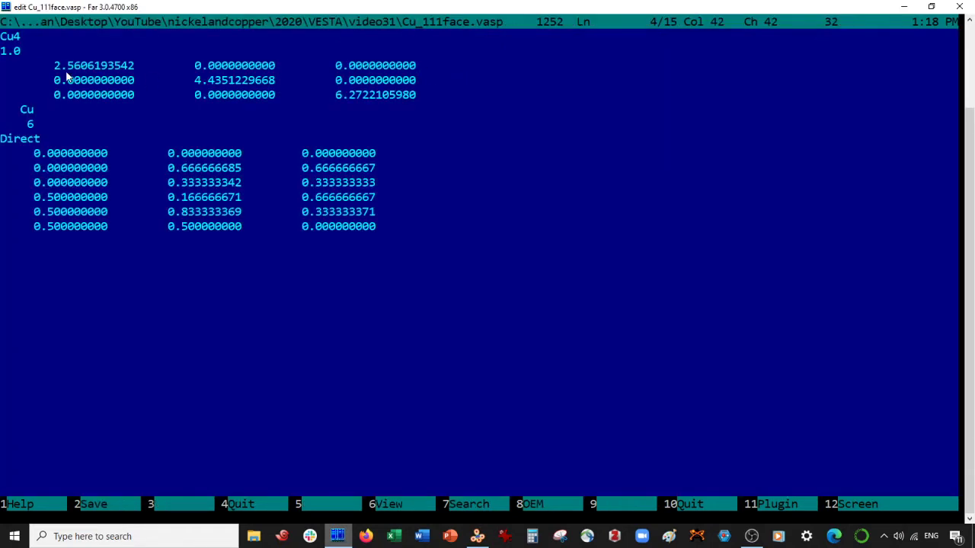
click(55, 65)
key(Right)
key(alt+shift+Right)
key(alt+shift+Right)
key(alt+shift+Right)
key(alt+shift+Right)
key(alt+shift+Right)
key(alt+shift+Right)
key(alt+shift+Right)
key(alt+shift+Right)
key(alt+shift+Right)
key(alt+shift+Right)
key(alt+shift+Right)
key(alt+shift+Right)
key(alt+shift+Right)
key(alt+shift+Right)
key(alt+shift+Right)
key(alt+shift+Right)
key(alt+shift+Right)
key(alt+shift+Right)
key(alt+shift+Right)
key(alt+shift+Right)
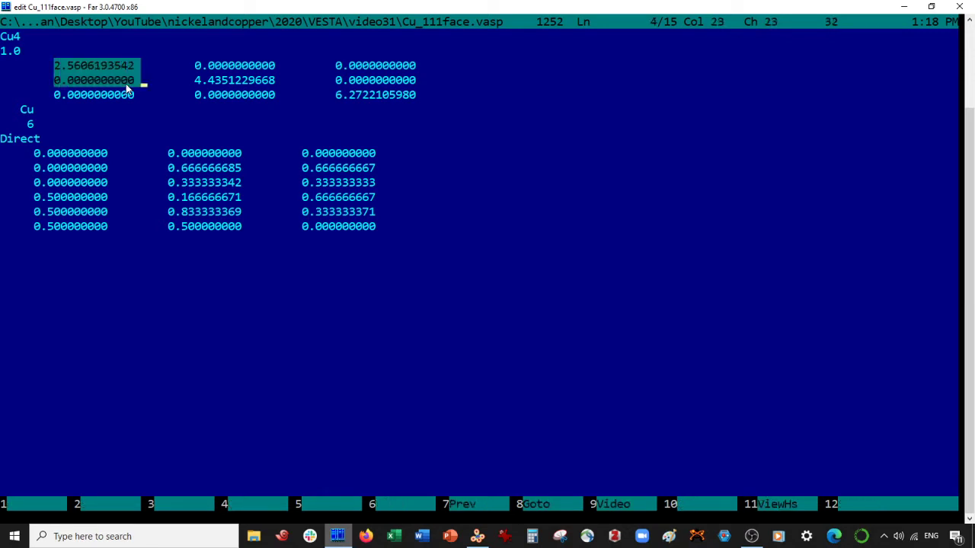
key(ctrl+c)
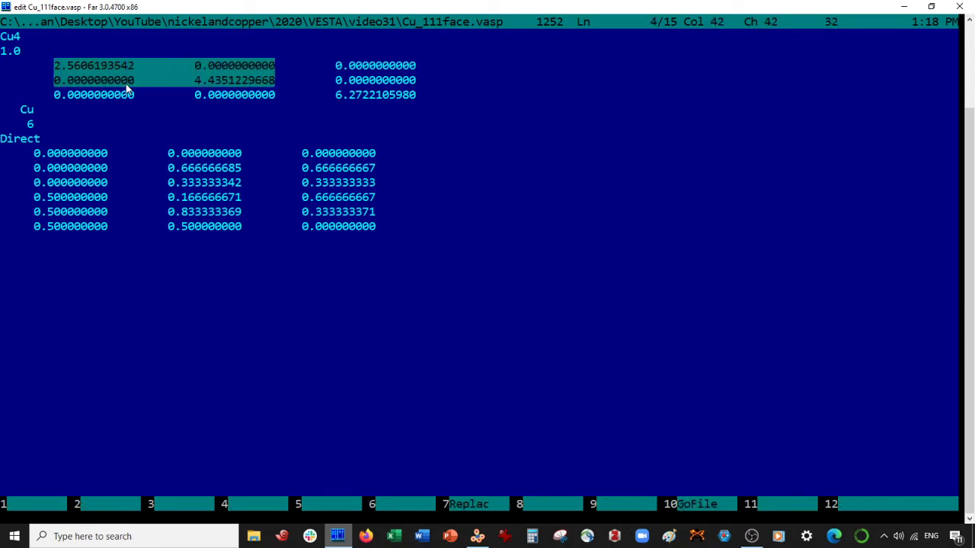
key(Up)
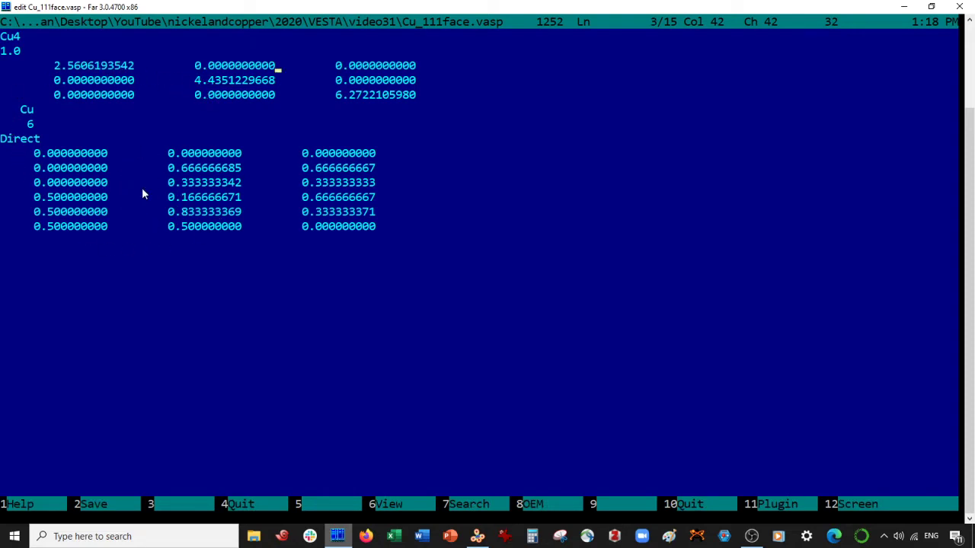
key(Escape)
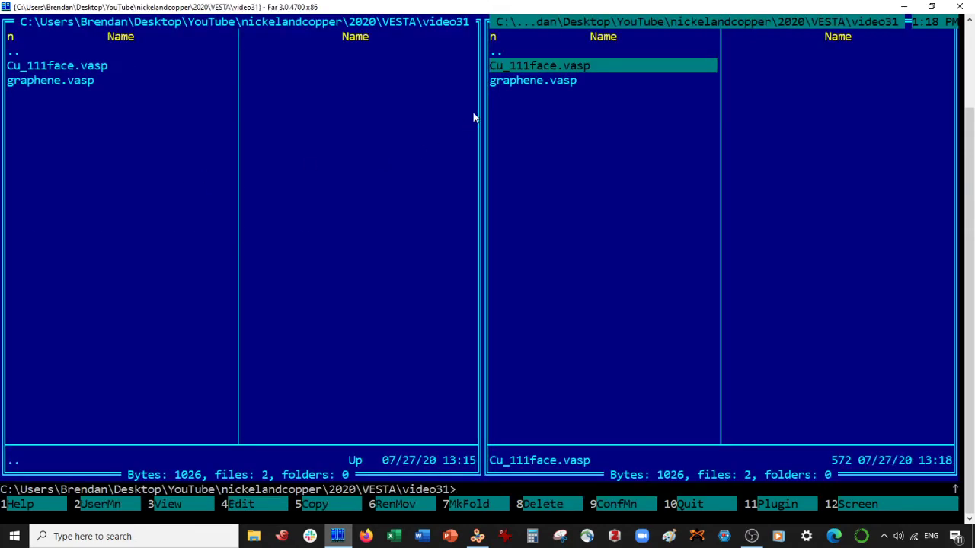
Replace graphene.vasp's lattice values with 2.5606193542 and 4.4351229668 and save the file
click(496, 79)
key(F4)
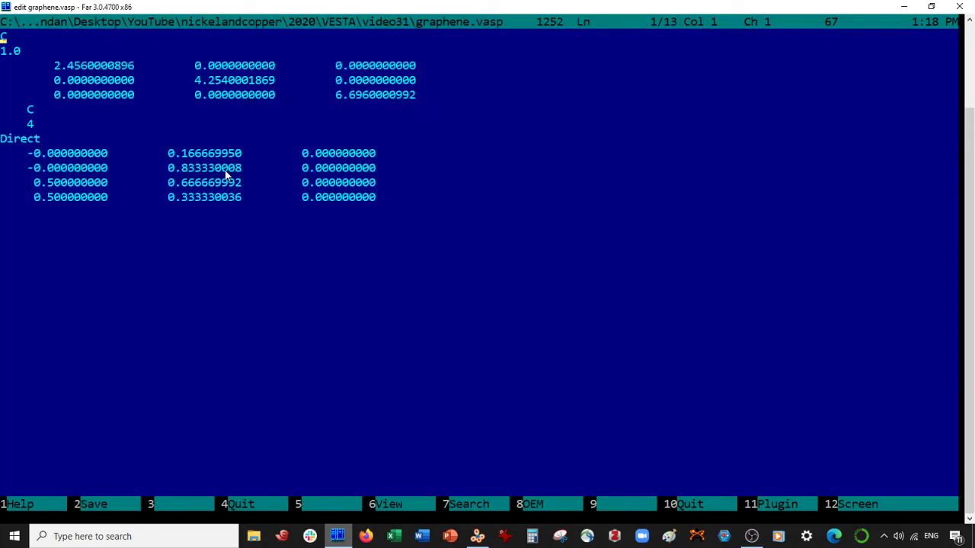
click(66, 73)
key(alt+shift+Down)
key(alt+shift+Right)
key(alt+shift+Right)
key(alt+shift+Right)
key(alt+shift+Right)
key(alt+shift+Right)
key(alt+shift+Right)
key(alt+shift+Right)
key(alt+shift+Right)
key(alt+shift+Right)
key(alt+shift+Right)
key(alt+shift+Right)
key(alt+shift+Right)
key(alt+shift+Right)
key(alt+shift+Right)
key(alt+shift+Right)
key(alt+shift+Right)
key(alt+shift+Right)
key(alt+shift+Right)
key(alt+shift+Right)
key(alt+shift+Right)
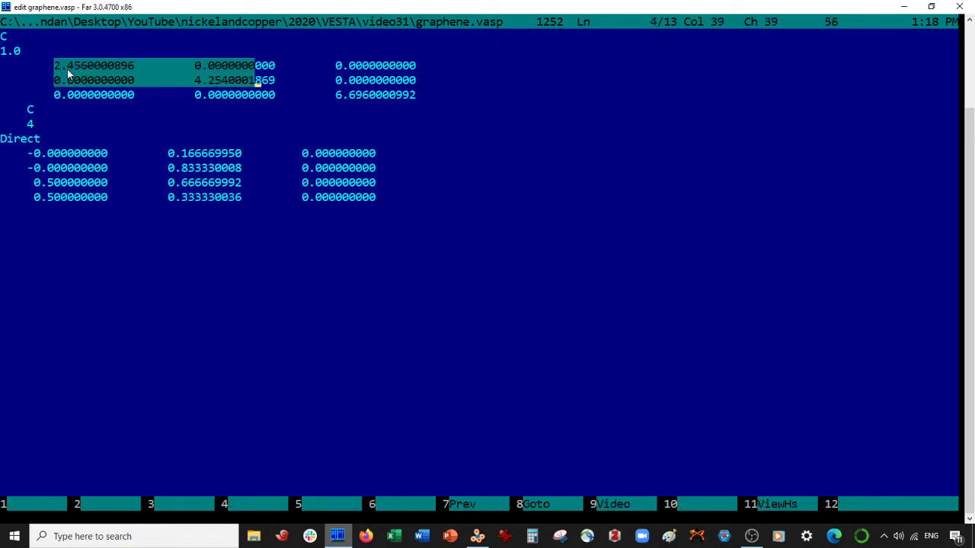
key(alt+shift+Right)
key(alt+shift+Right)
key(alt+shift+Right)
key(Delete)
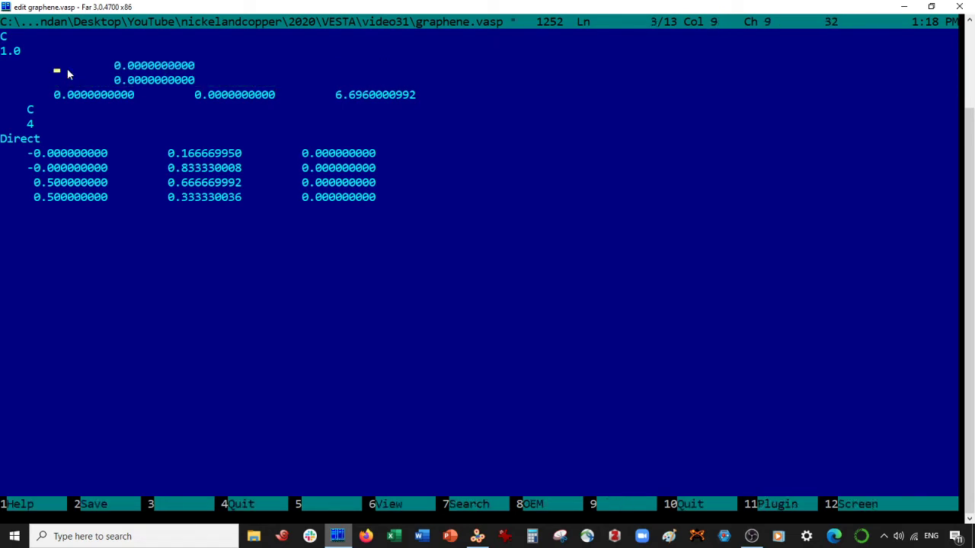
key(ctrl+v)
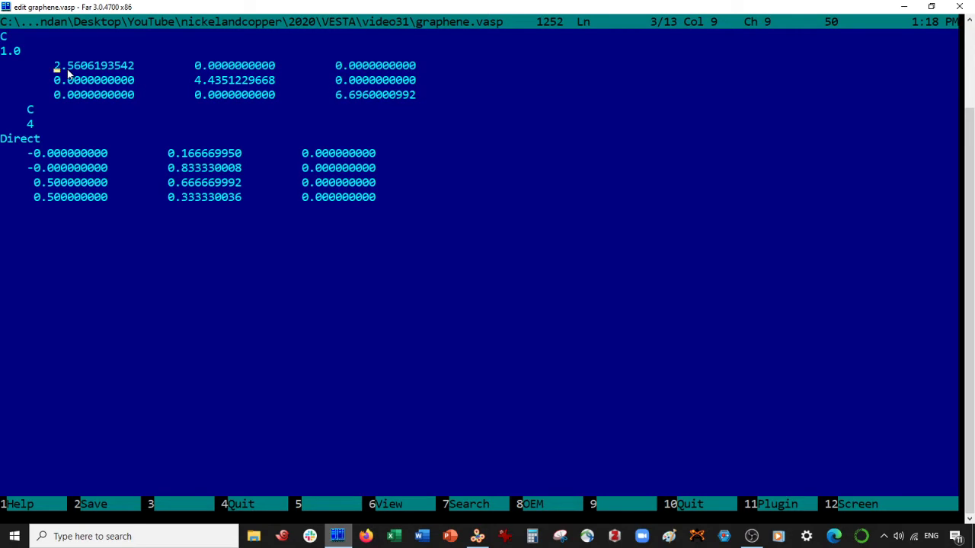
key(F10)
click(478, 536)
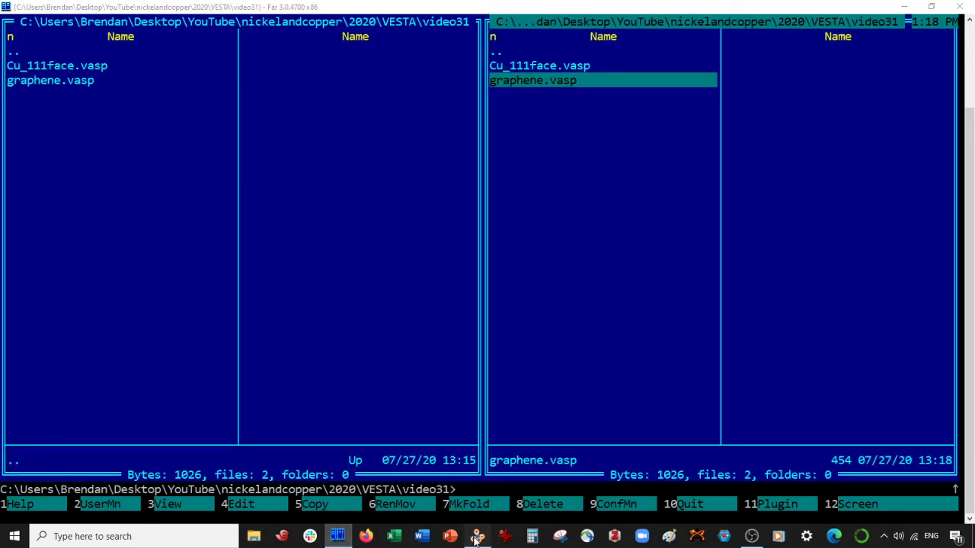
Open the Cu_111face structure in VESTA
key(ctrl+o)
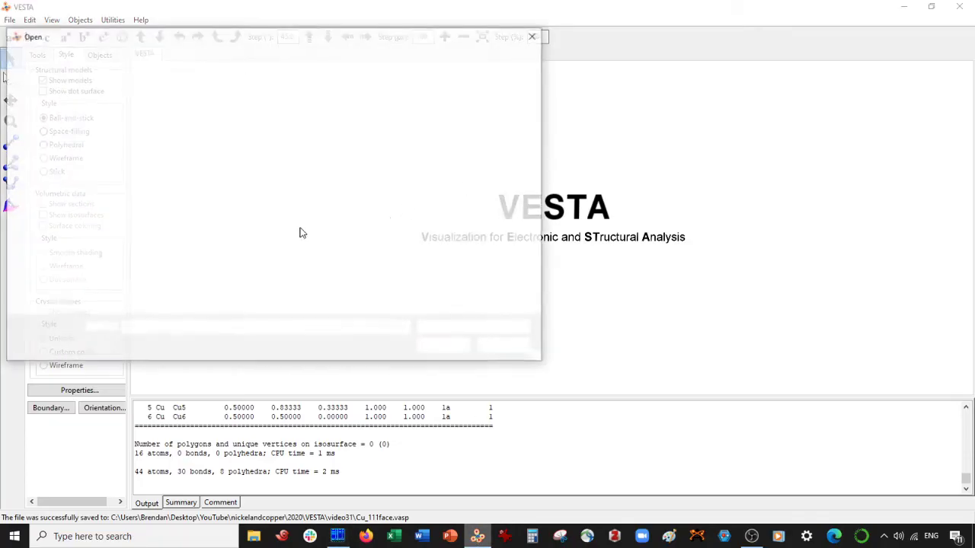
click(83, 112)
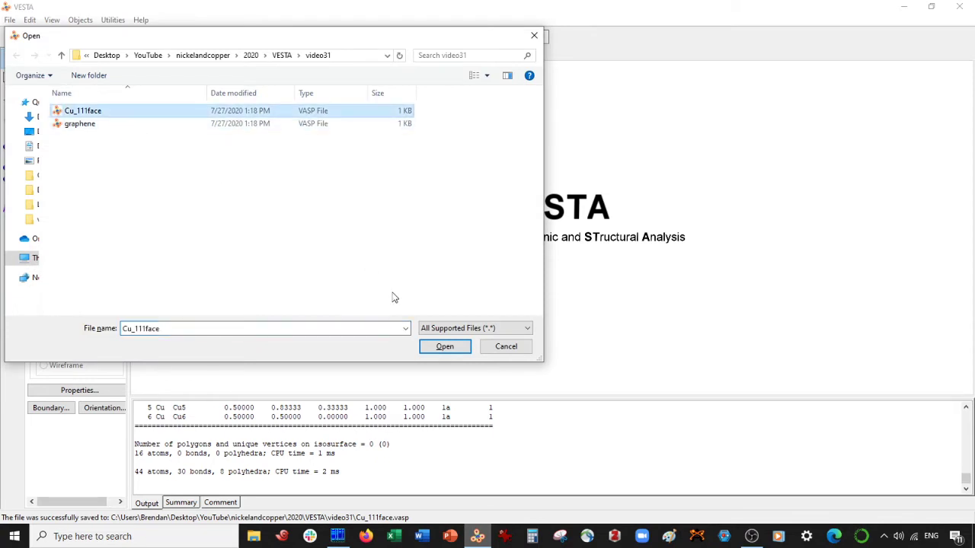
click(445, 346)
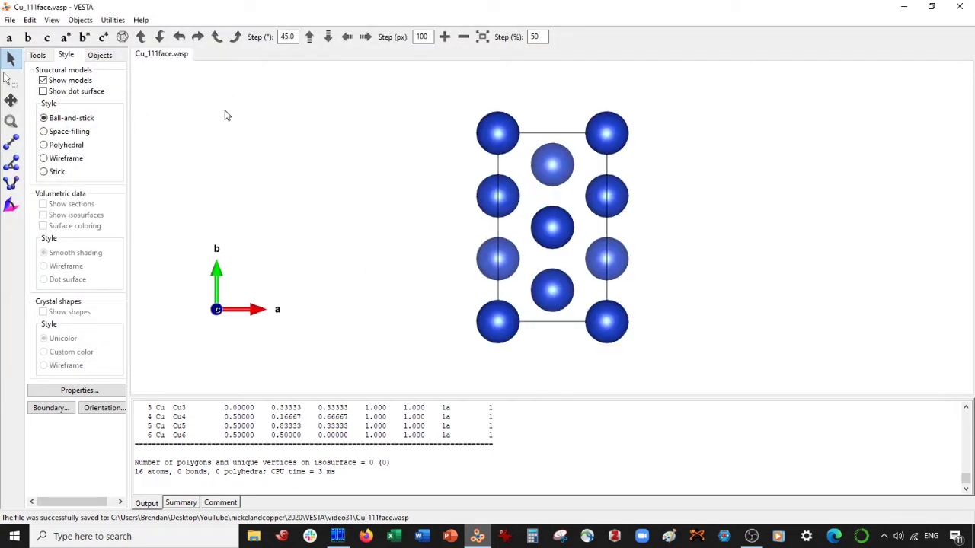
Import graphene.vasp as a new phase and apply it over the copper slab
click(29, 19)
mouse_move(91, 71)
click(194, 64)
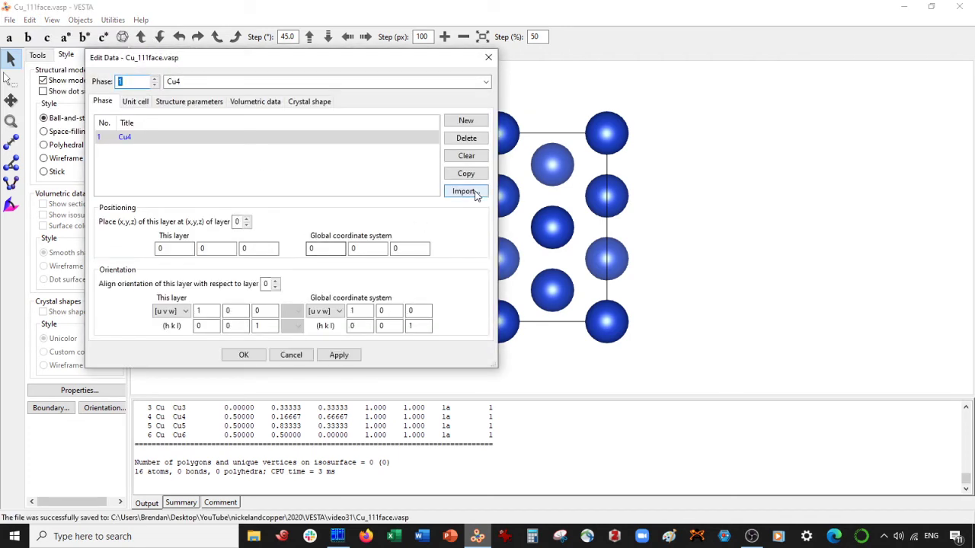
click(173, 165)
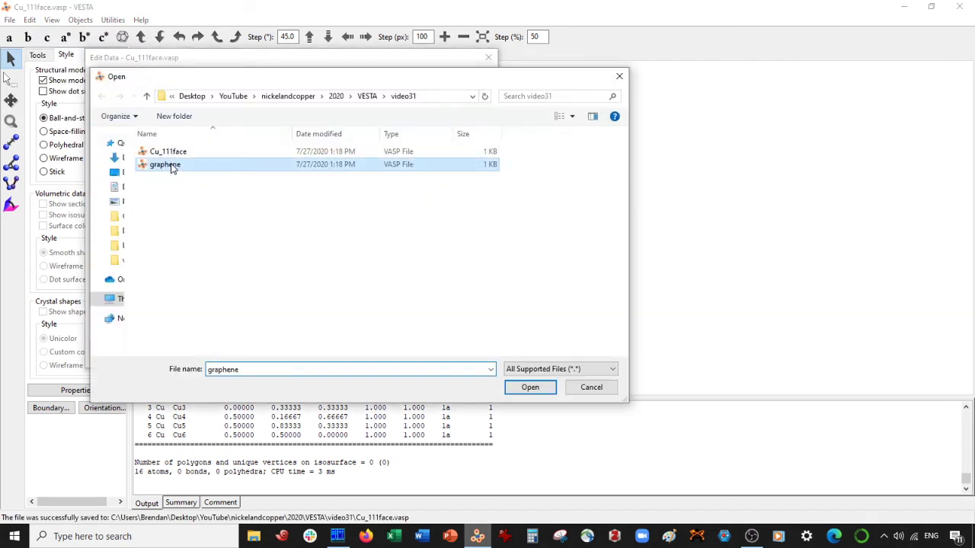
click(531, 385)
click(338, 355)
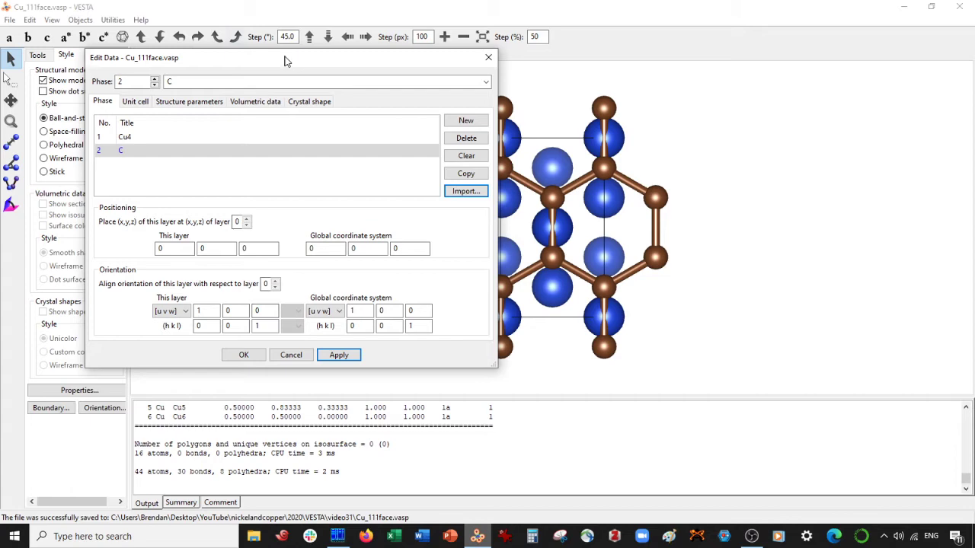
drag(205, 64, 131, 74)
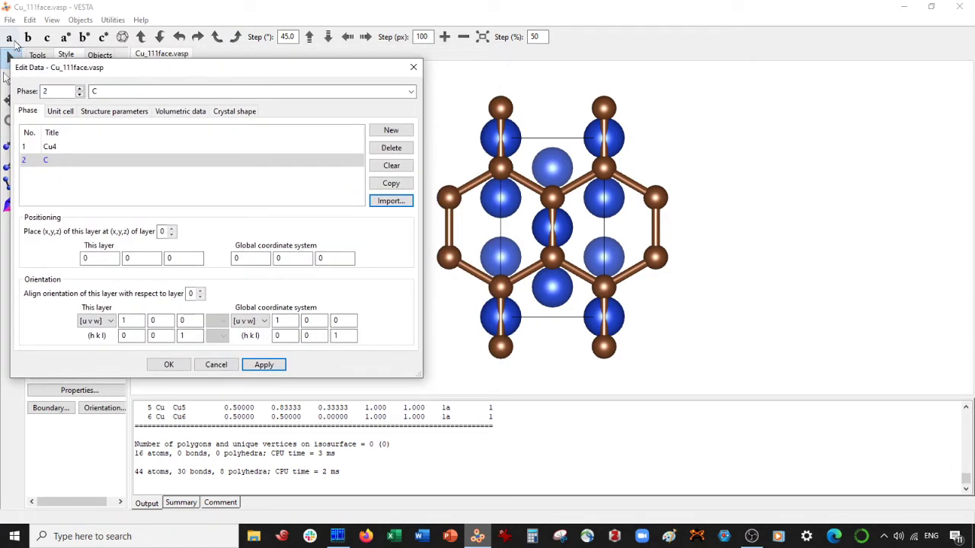
Viewing along a, set the C phase's global z coordinate to 8 and apply
click(9, 36)
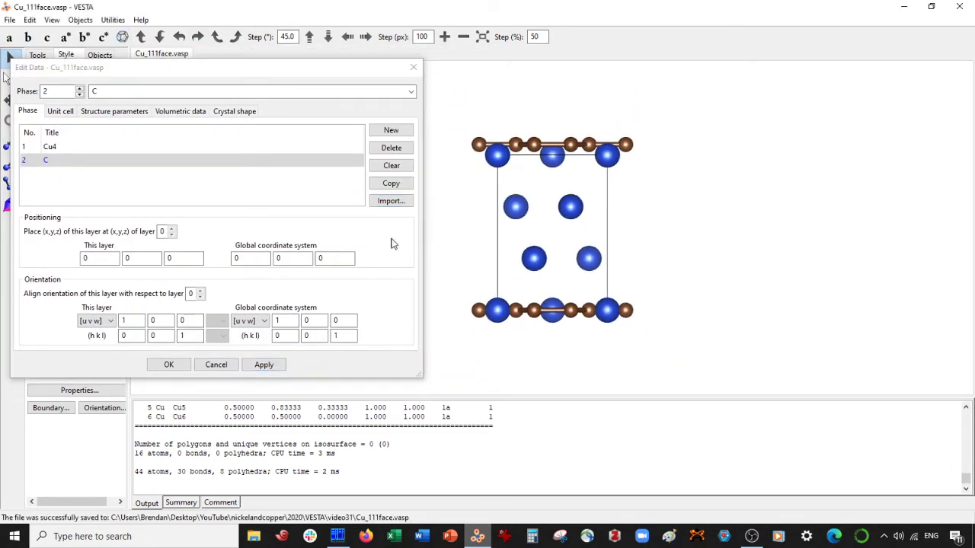
click(335, 258)
click(63, 164)
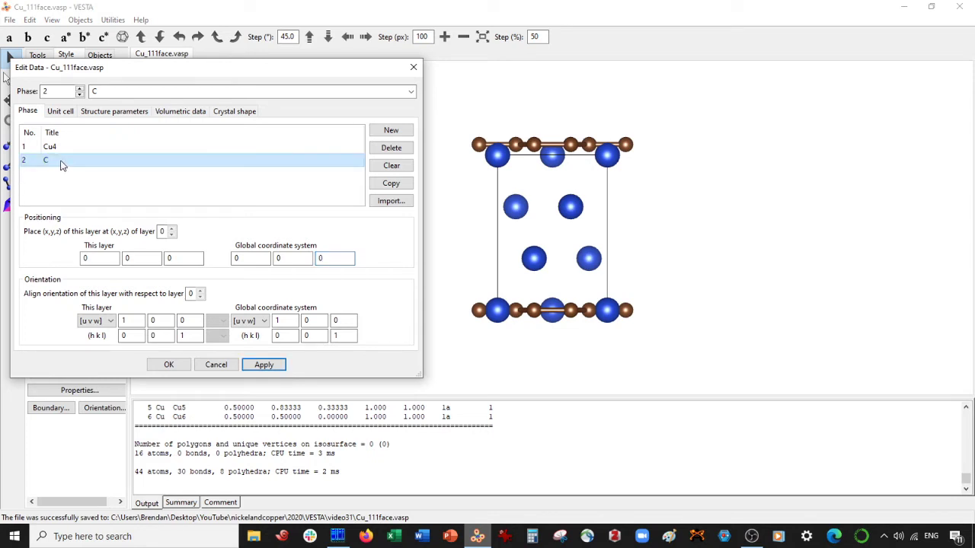
click(61, 162)
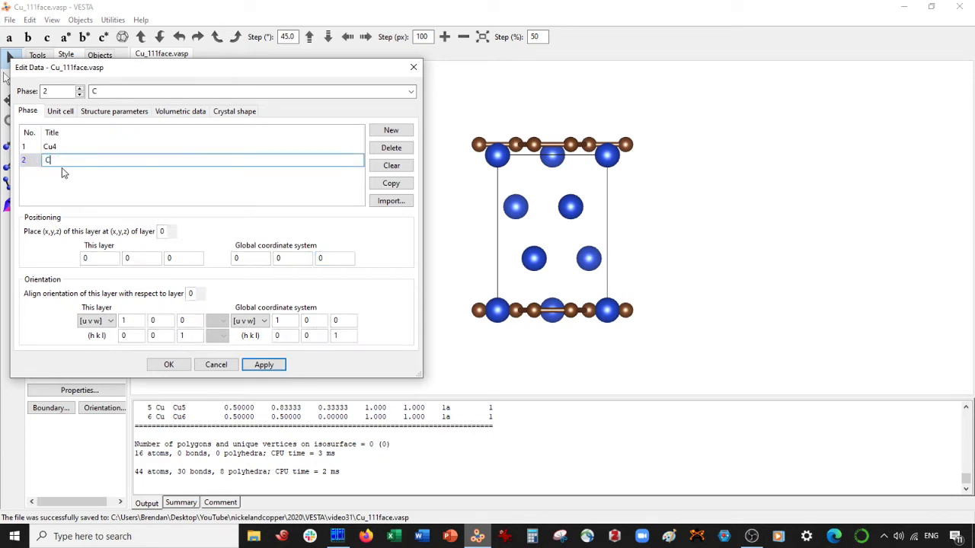
key(Return)
click(335, 259)
text(7)
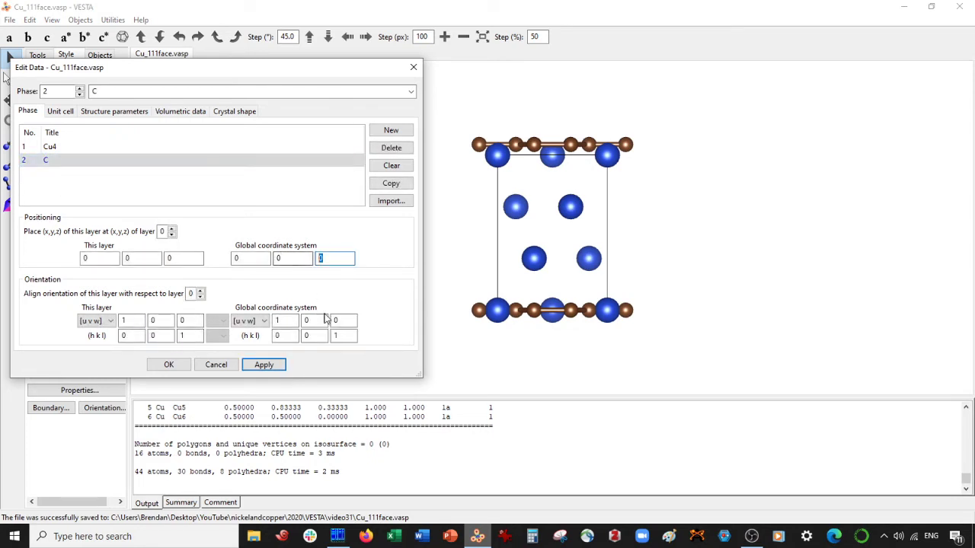
double_click(329, 258)
text(8)
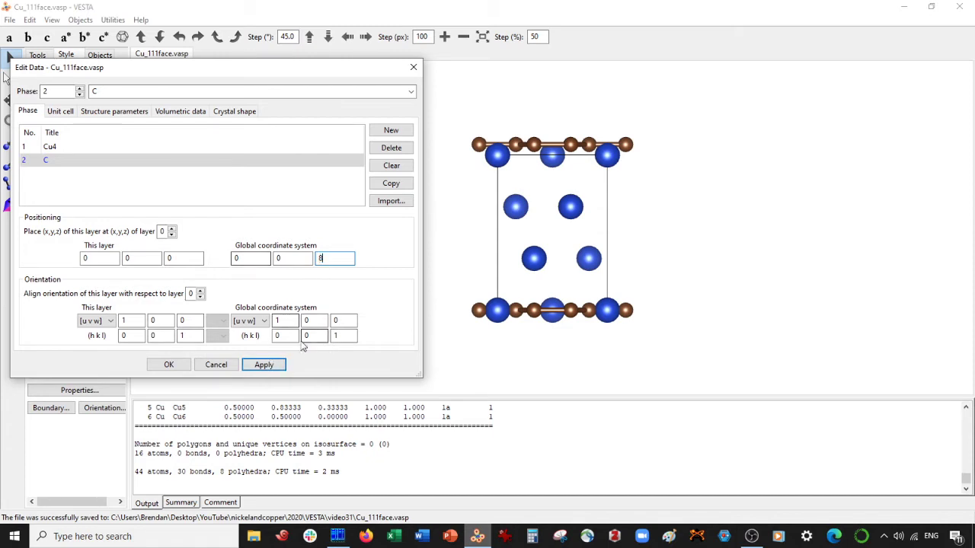
click(264, 365)
Toggle space-filling then back to ball-and-stick, and confirm the phase changes
drag(323, 80, 390, 76)
click(55, 137)
click(55, 134)
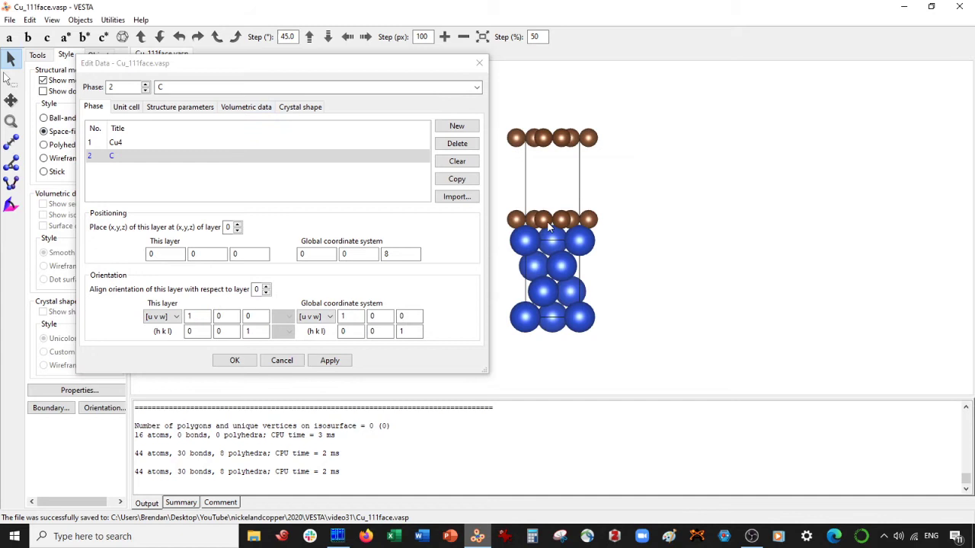
click(43, 118)
drag(325, 70, 282, 73)
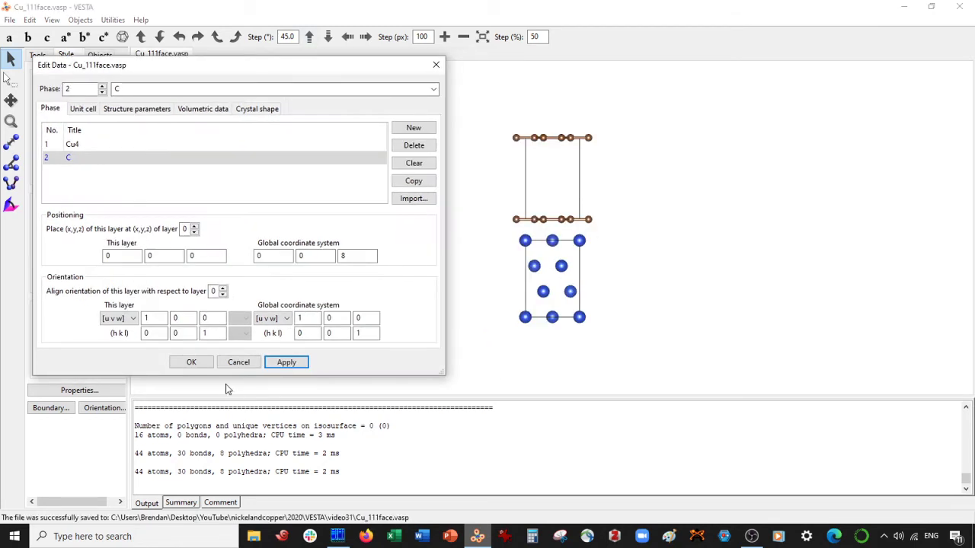
click(194, 364)
Delete the C–C bond entry for the C phase in the bond settings
click(30, 20)
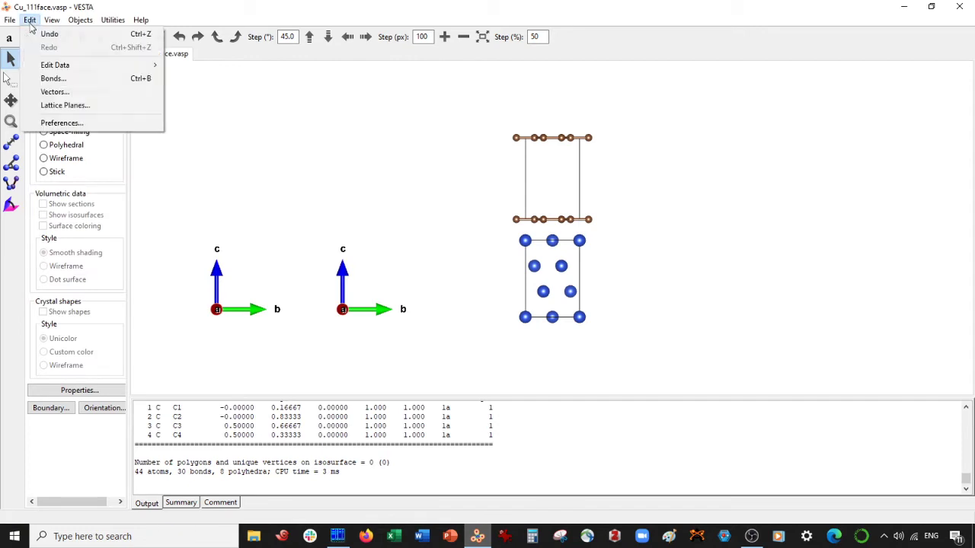
click(53, 78)
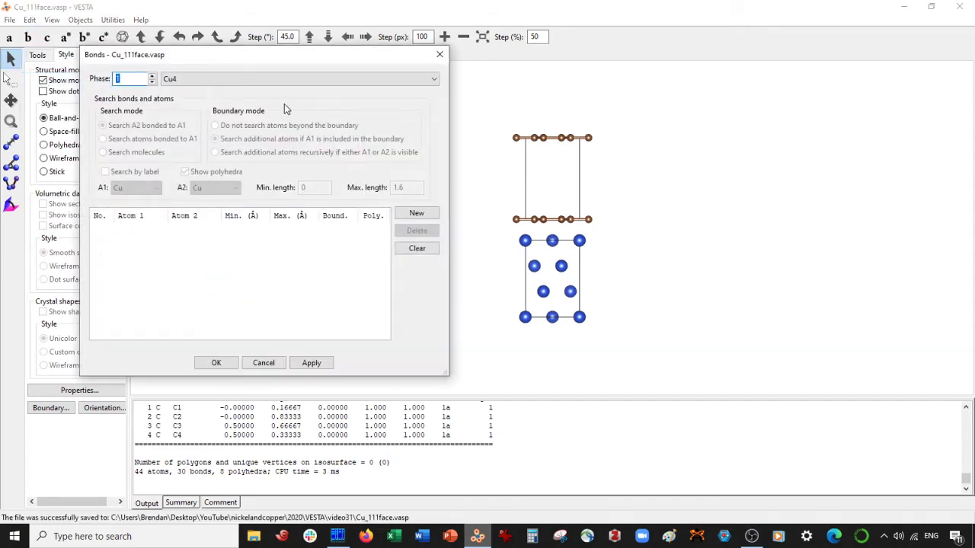
click(209, 79)
click(182, 90)
click(202, 230)
click(417, 232)
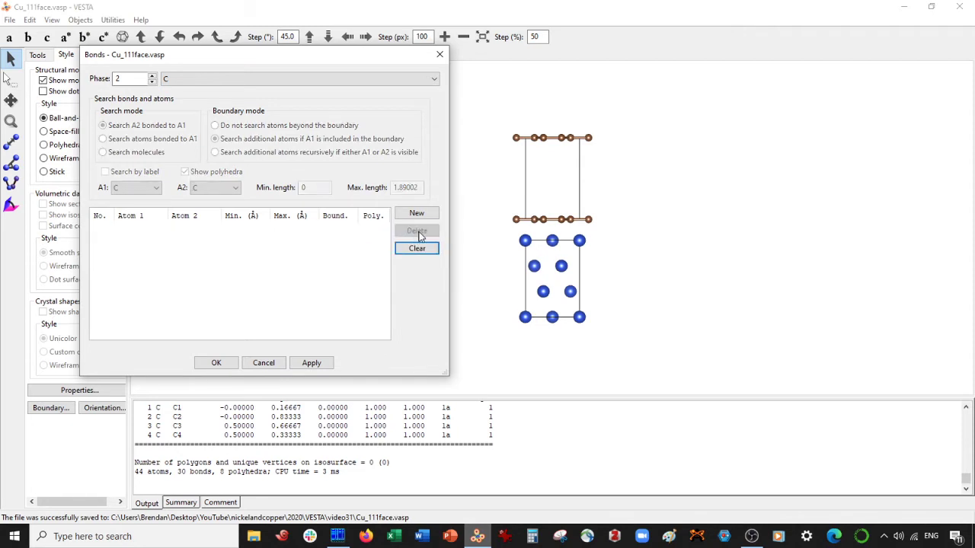
click(314, 363)
click(217, 363)
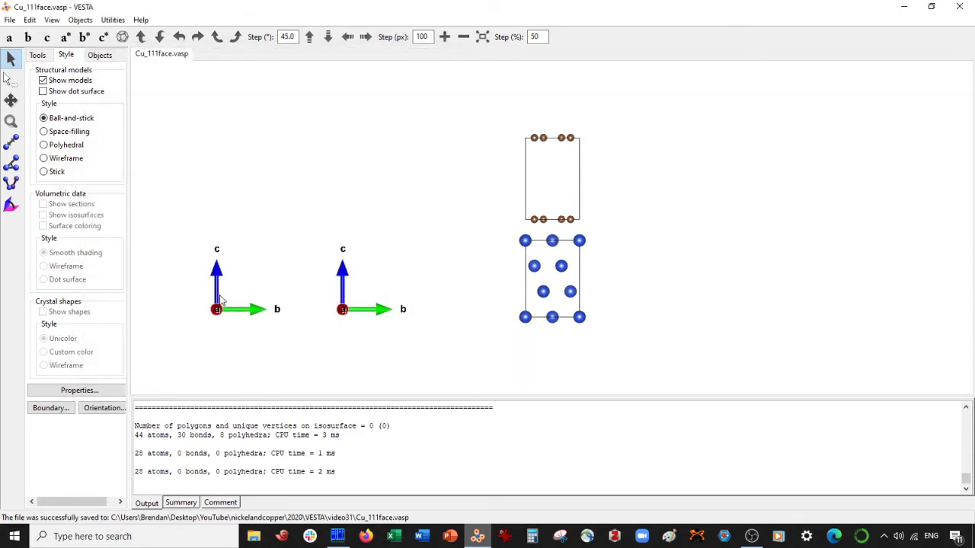
Box-select and delete duplicate boundary atoms: top carbon row, top copper atoms, right column
click(11, 79)
drag(475, 128, 610, 150)
key(Delete)
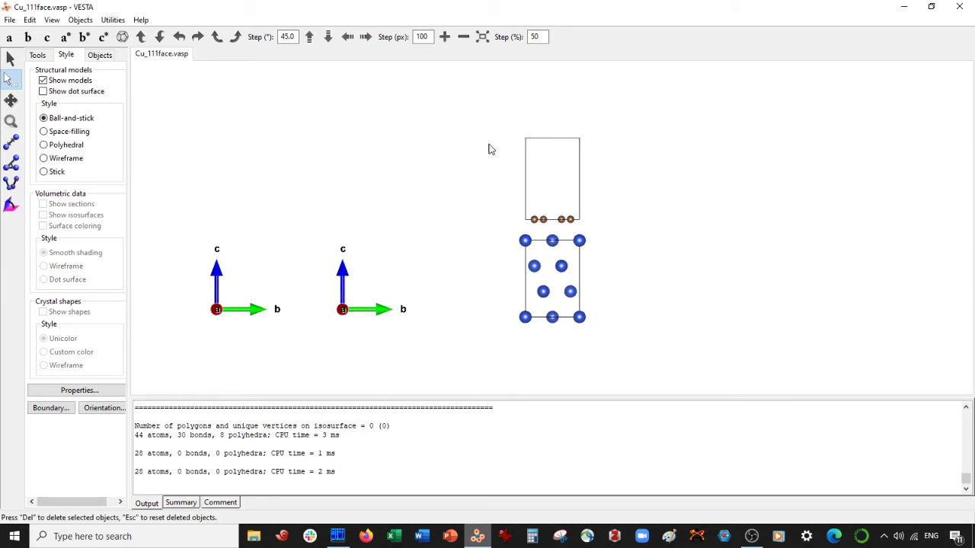
click(47, 36)
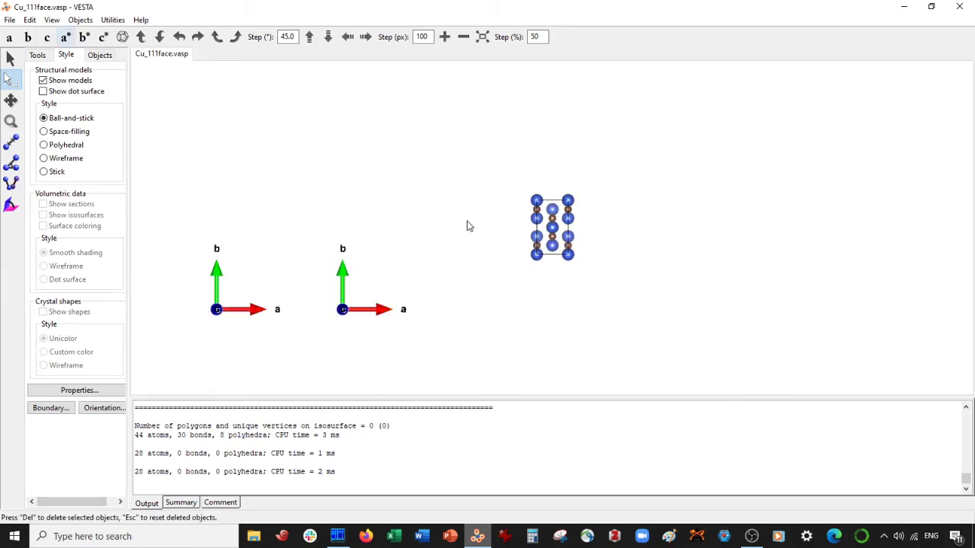
scroll(517, 310, up, 5)
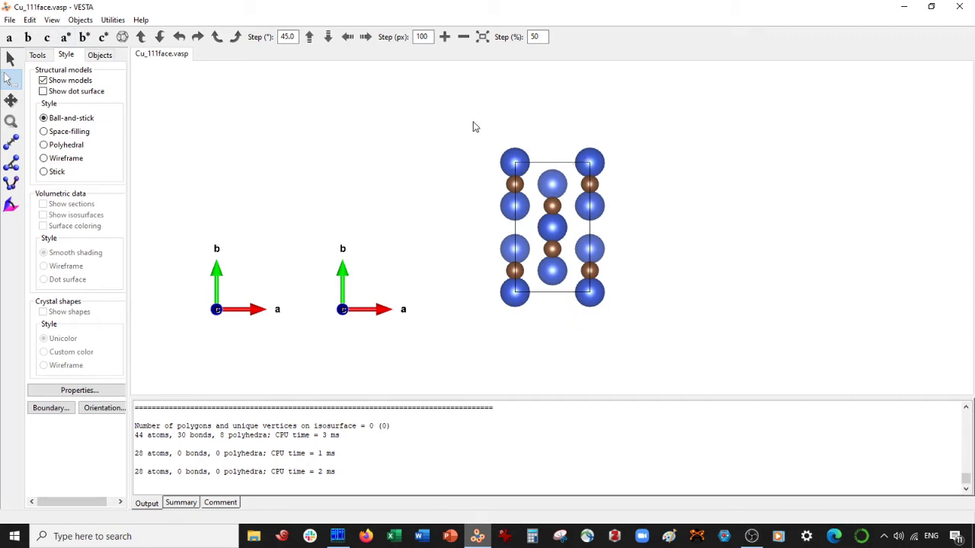
drag(471, 120, 620, 166)
key(Delete)
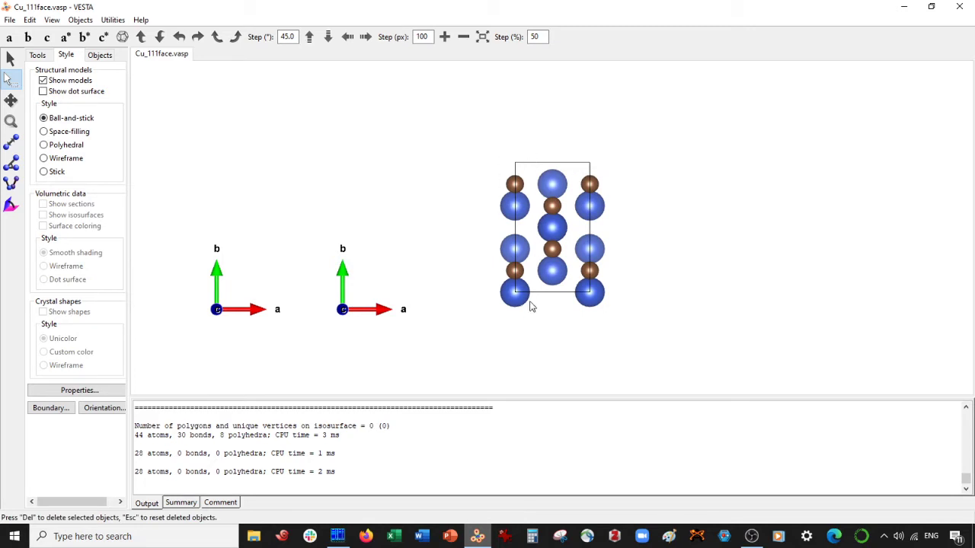
drag(583, 155, 675, 358)
key(Delete)
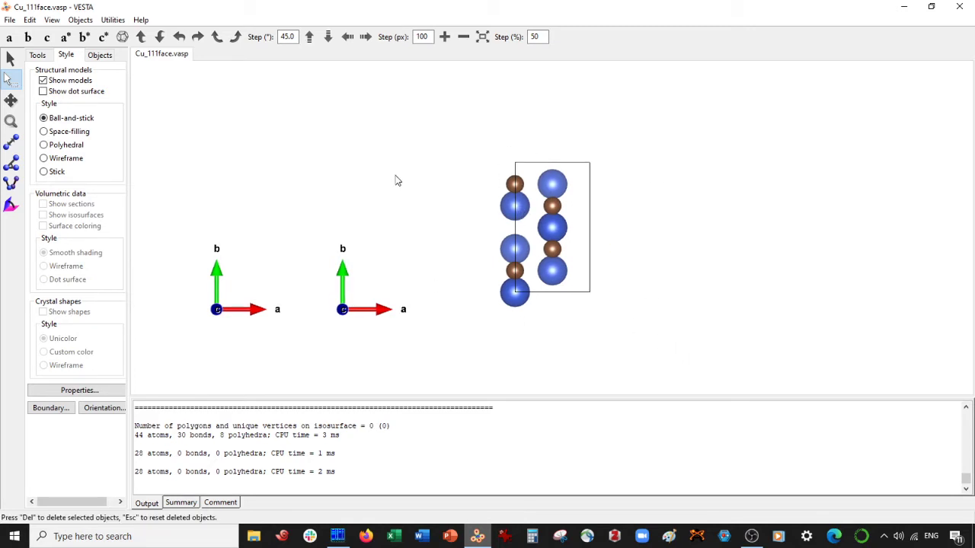
Inspect the layered model along the a and c axes, then start a data export
click(9, 36)
scroll(391, 201, down, 2)
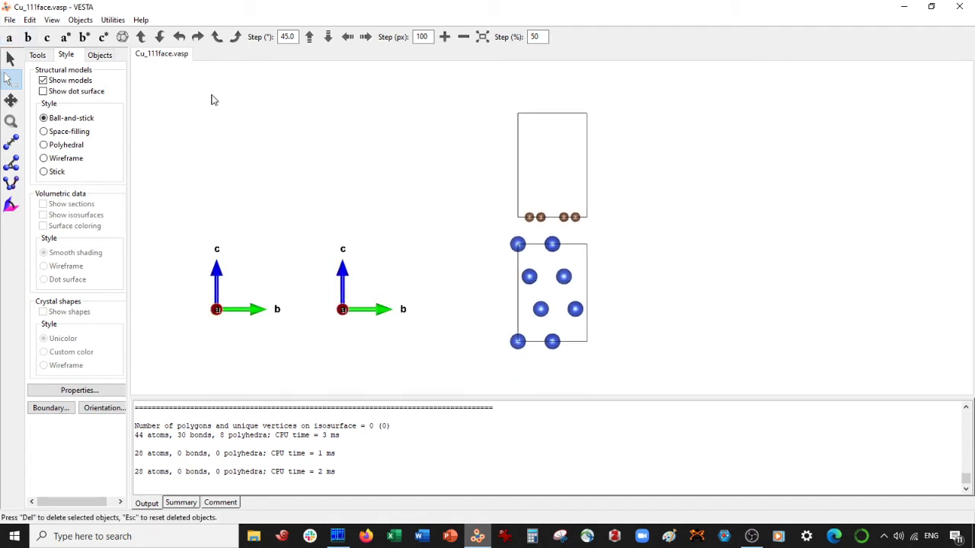
click(10, 58)
drag(663, 248, 709, 241)
key(c)
drag(665, 290, 636, 160)
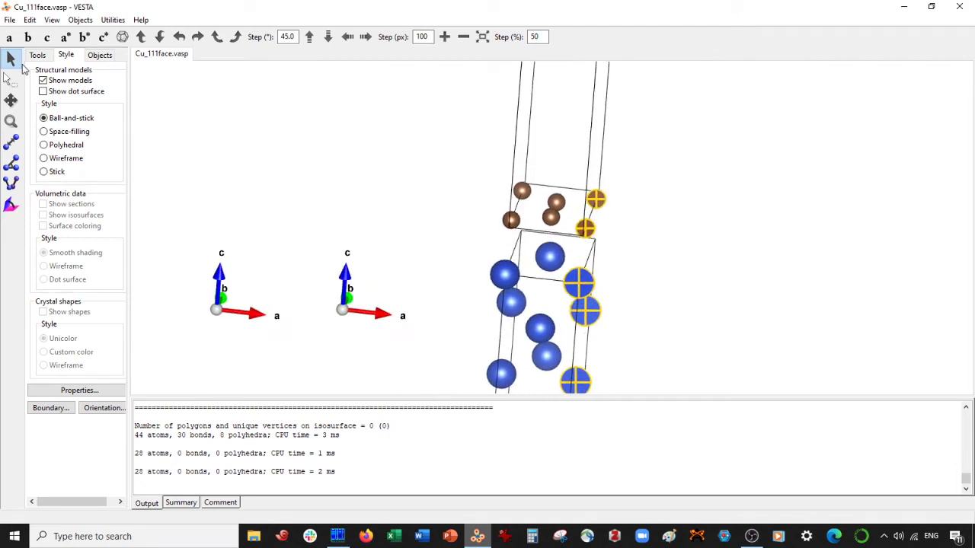
click(46, 36)
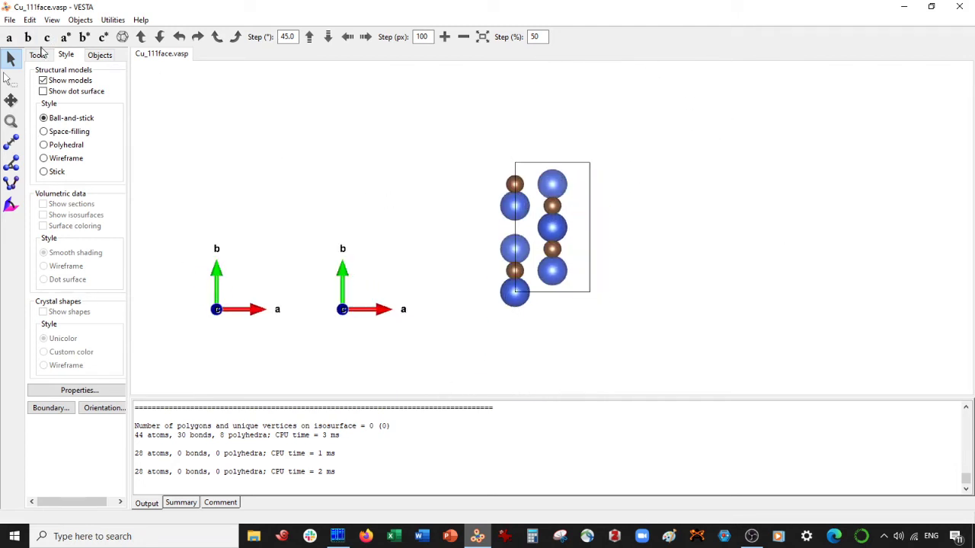
click(10, 20)
click(47, 126)
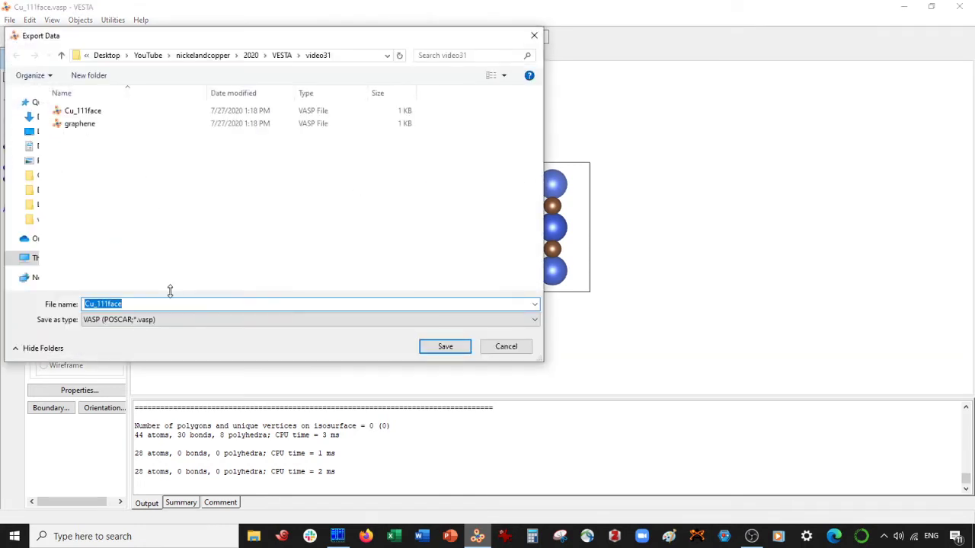
Save the model as Cu_111face_graphene_hetero.xyz in XYZ format and confirm the prompt
click(159, 303)
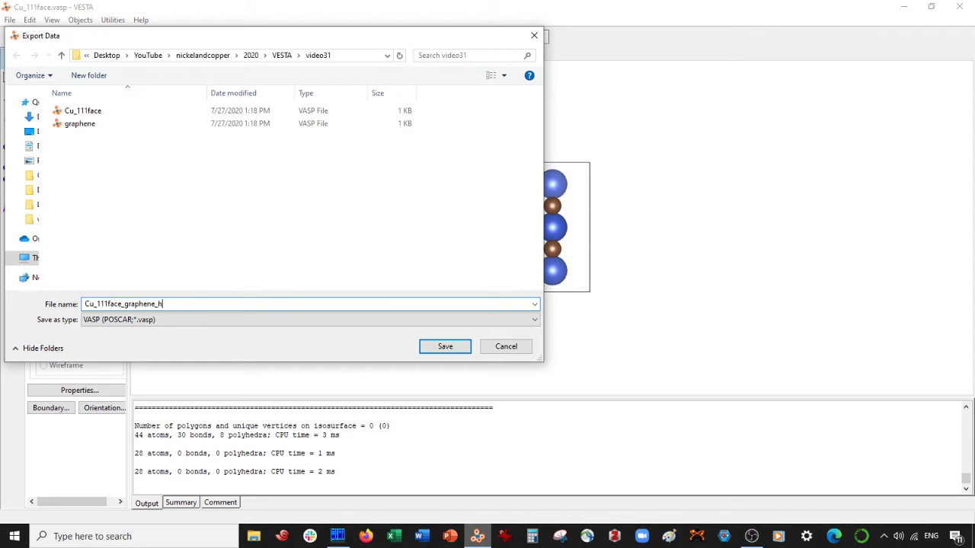
key(ctrl+a)
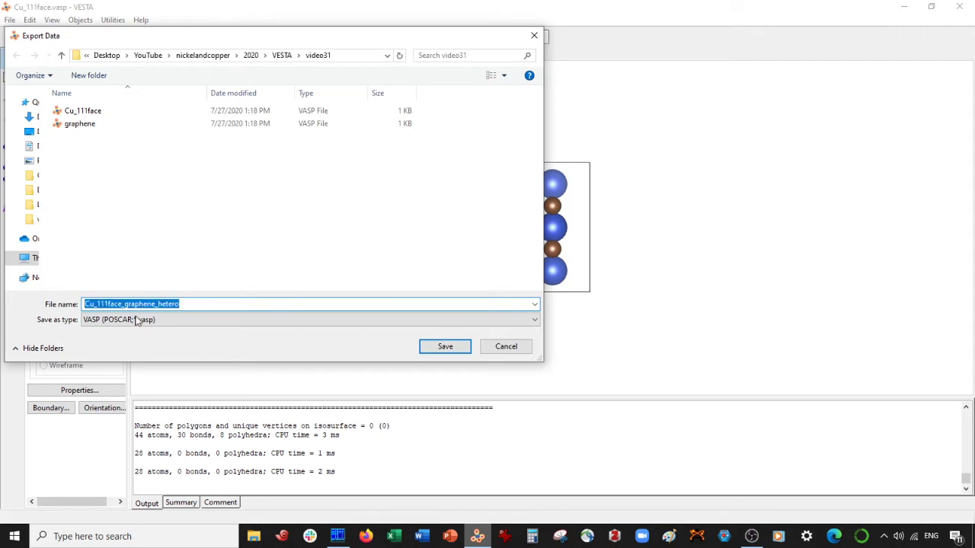
click(85, 321)
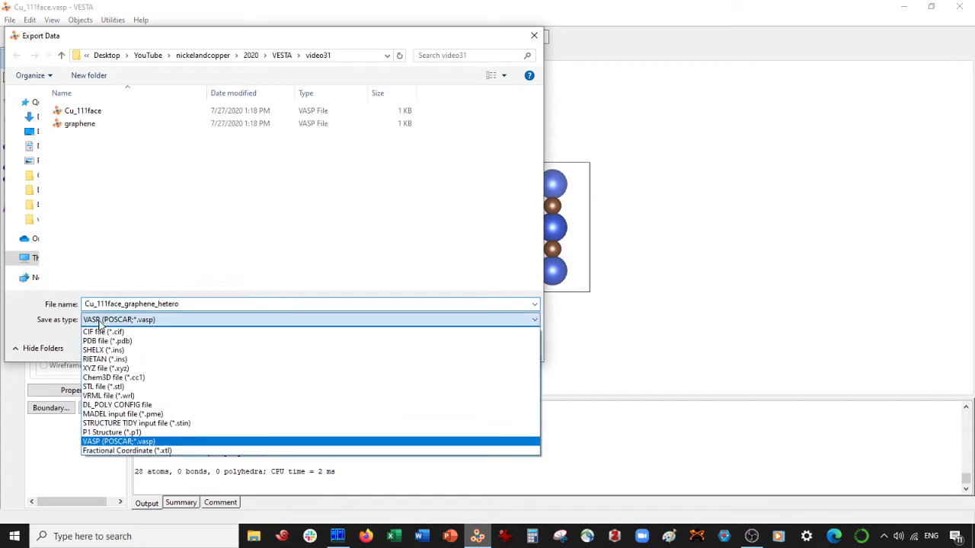
click(109, 370)
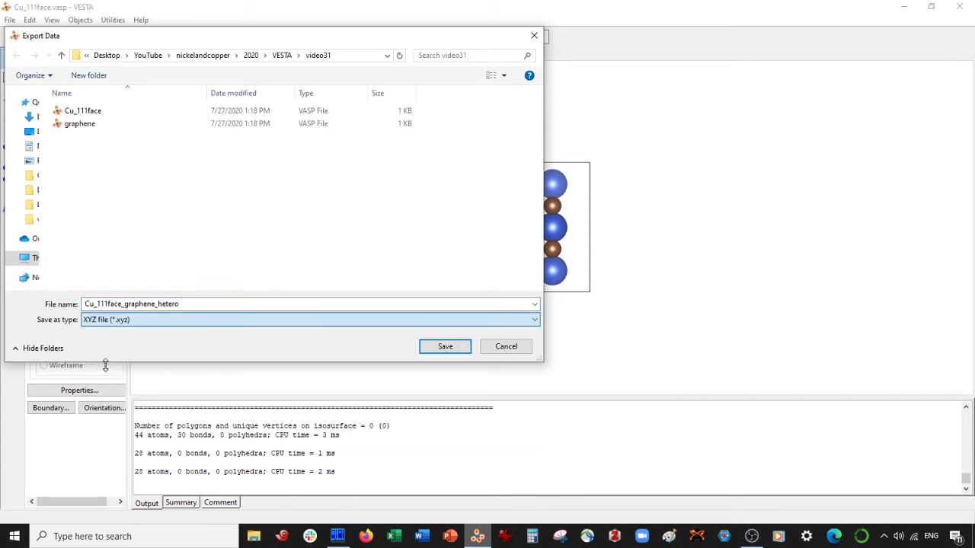
click(445, 346)
click(553, 277)
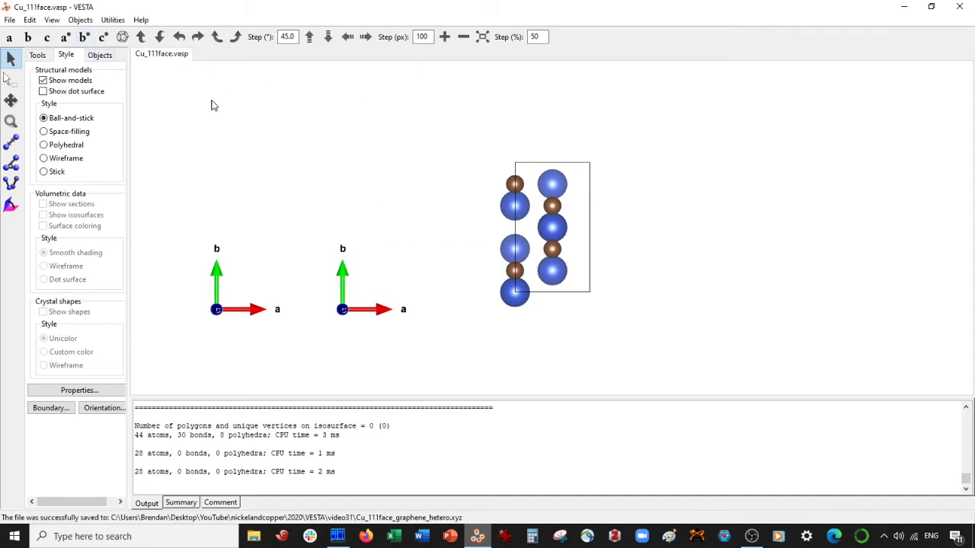
Reopen Cu_111face.vasp in a new tab and begin exporting it
key(ctrl+o)
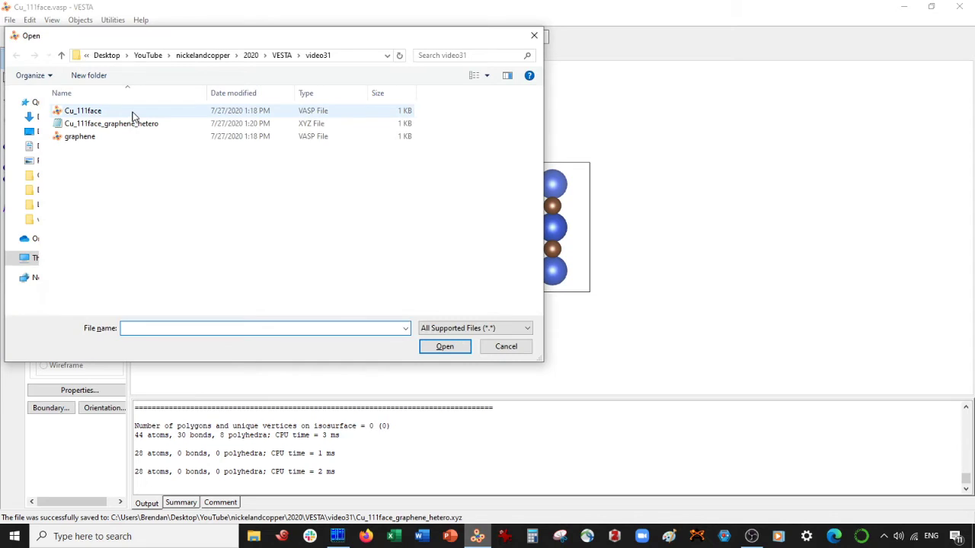
double_click(133, 113)
click(10, 19)
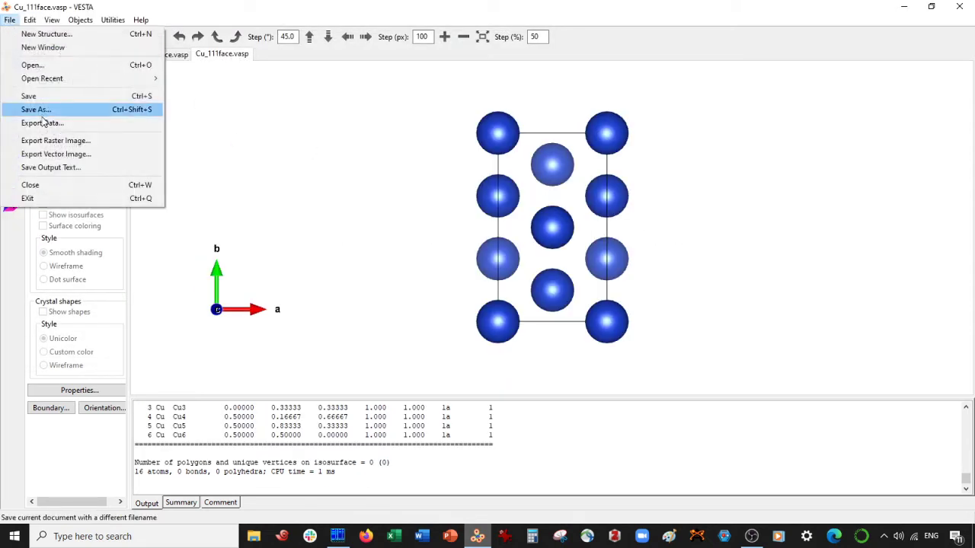
click(42, 123)
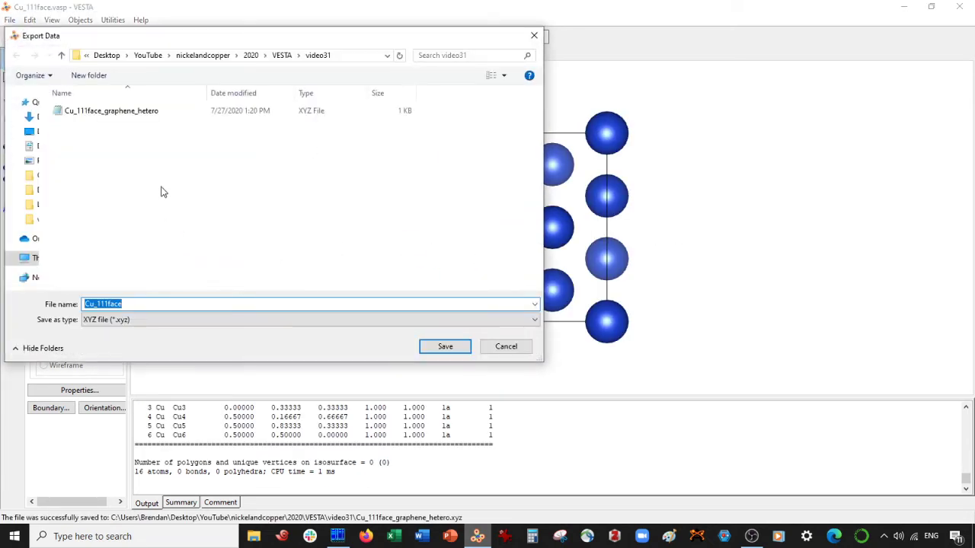
Export it as VASP POSCAR Cu_111face_graphene_hetero.vasp with fractional coordinates
click(130, 322)
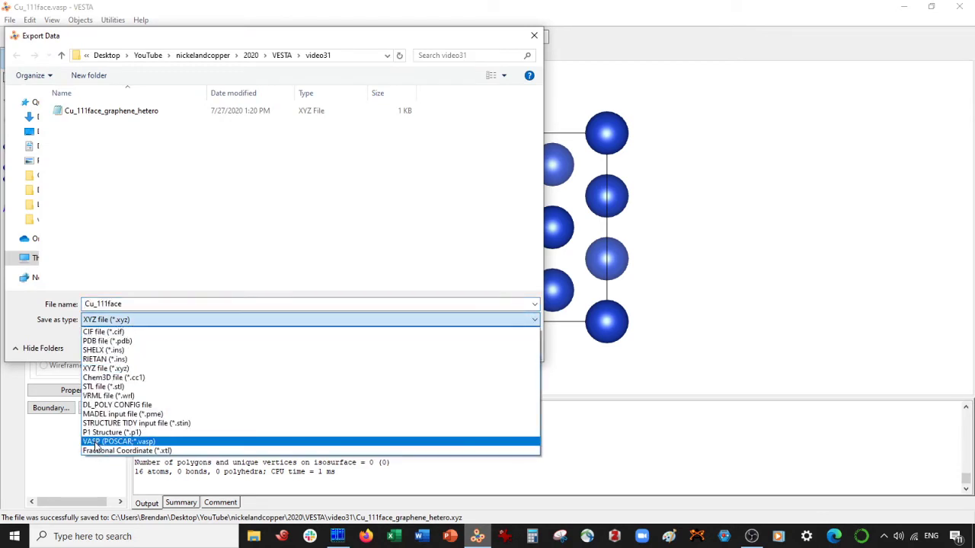
click(122, 440)
click(147, 303)
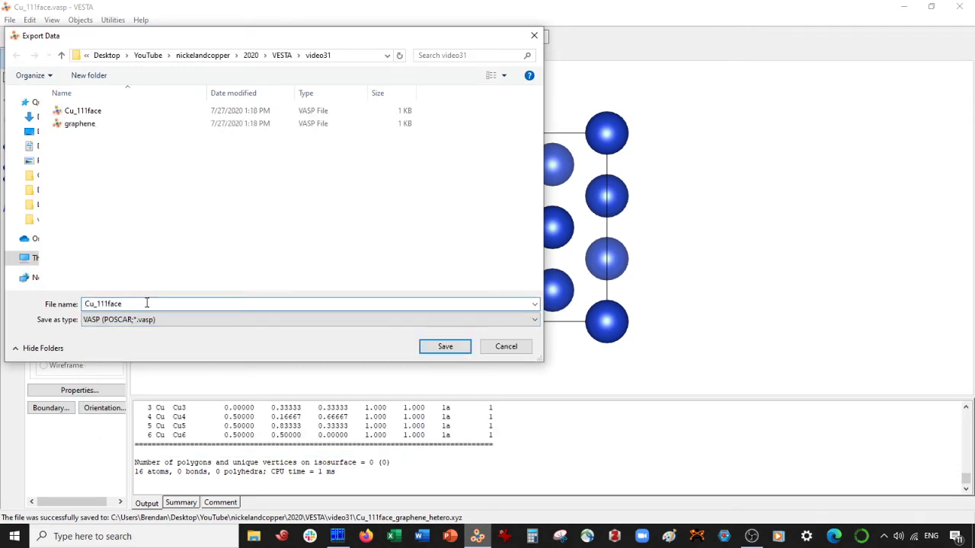
text(_graphene_he)
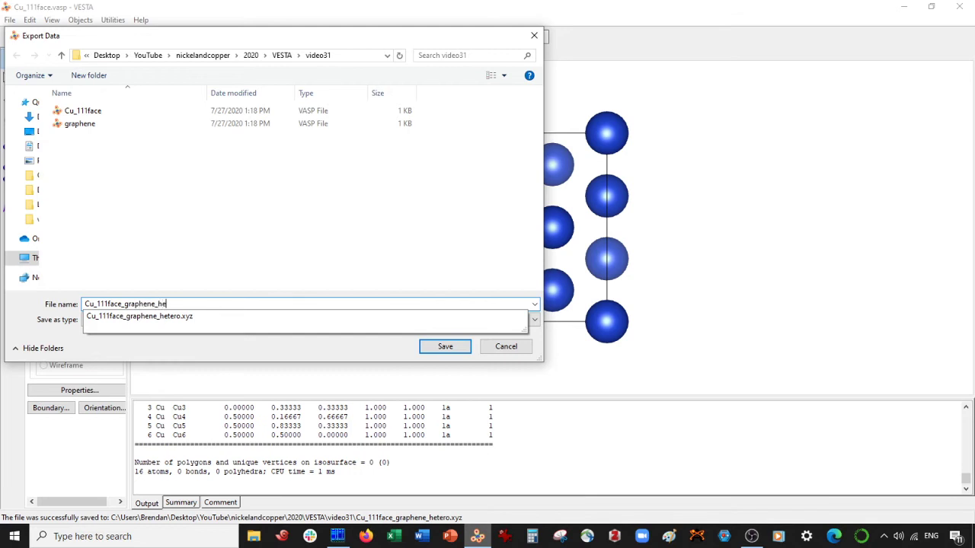
text(tero.vasp)
key(ctrl+a)
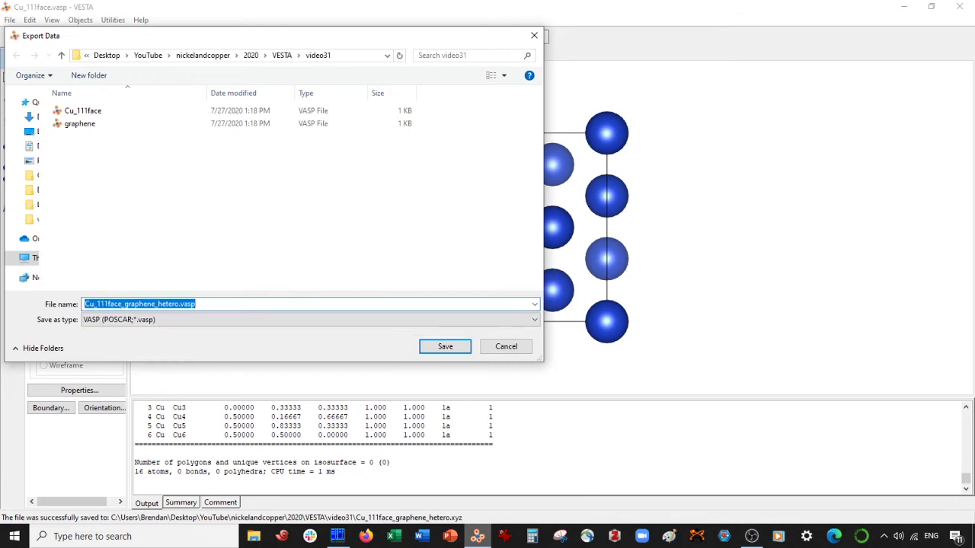
click(445, 347)
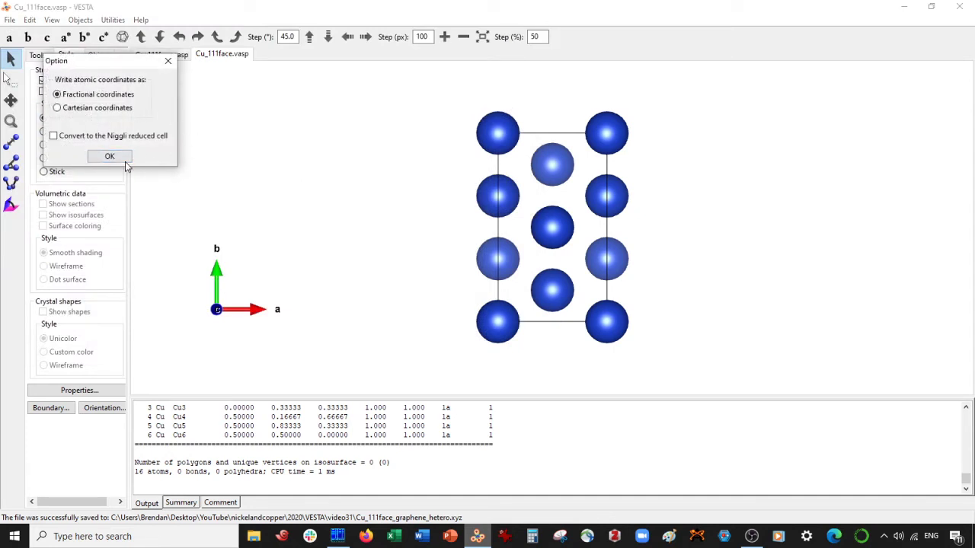
click(110, 157)
click(337, 536)
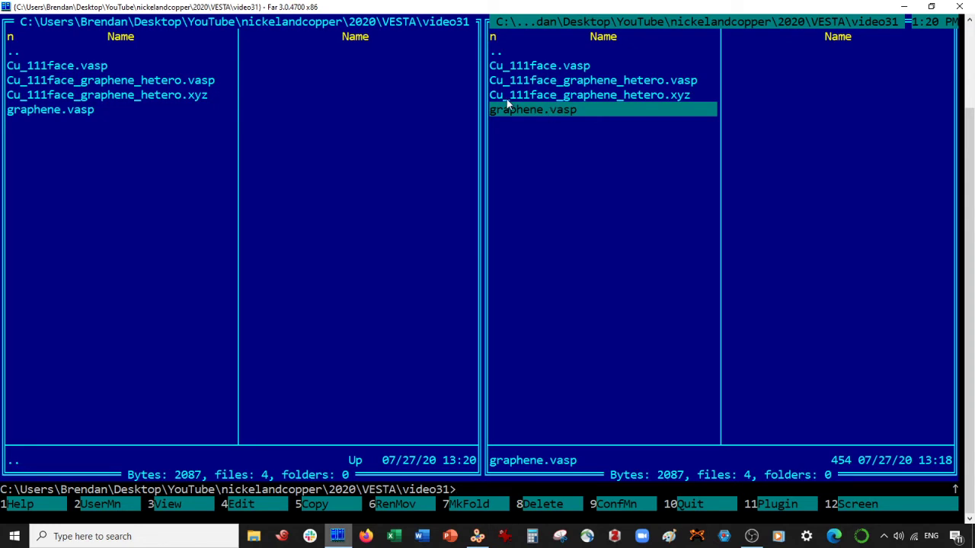
Copy the 12 Cu and C coordinate lines from the .xyz file over the Cu coordinates in the .vasp file
click(640, 96)
key(F4)
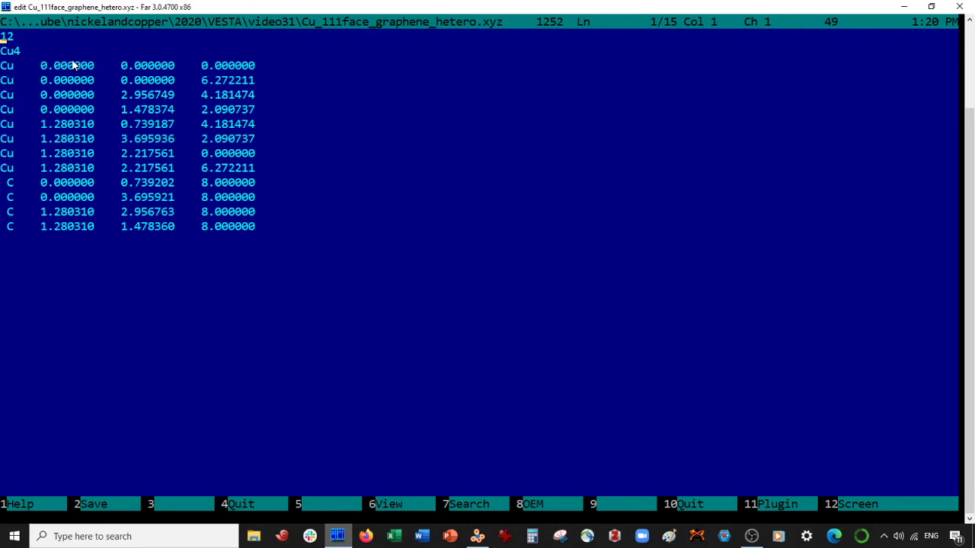
key(shift+Down)
key(shift+Down)
key(shift+Down)
key(shift+Down)
key(shift+Down)
key(shift+Down)
key(shift+Down)
key(shift+Down)
key(shift+Down)
key(shift+Down)
key(shift+Down)
key(shift+Down)
key(ctrl+c)
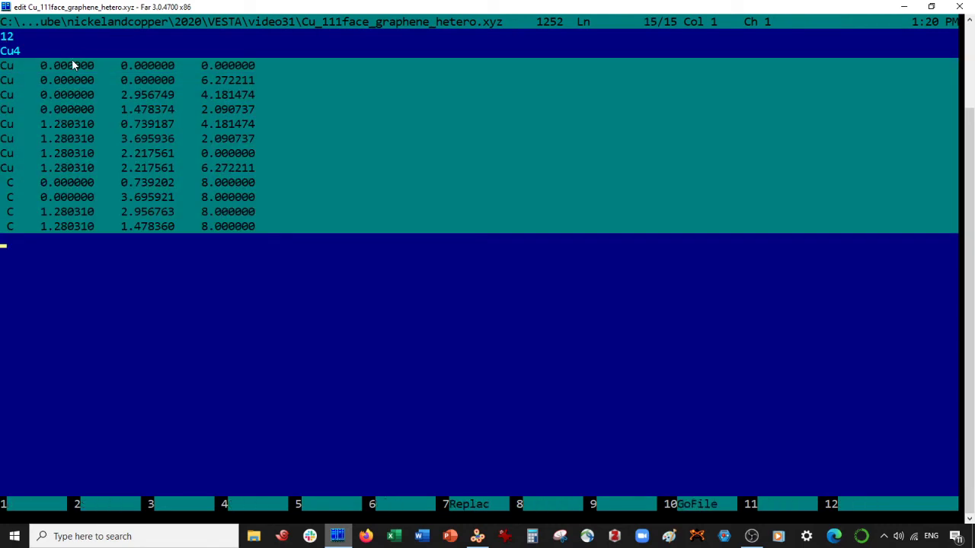
key(Escape)
key(Up)
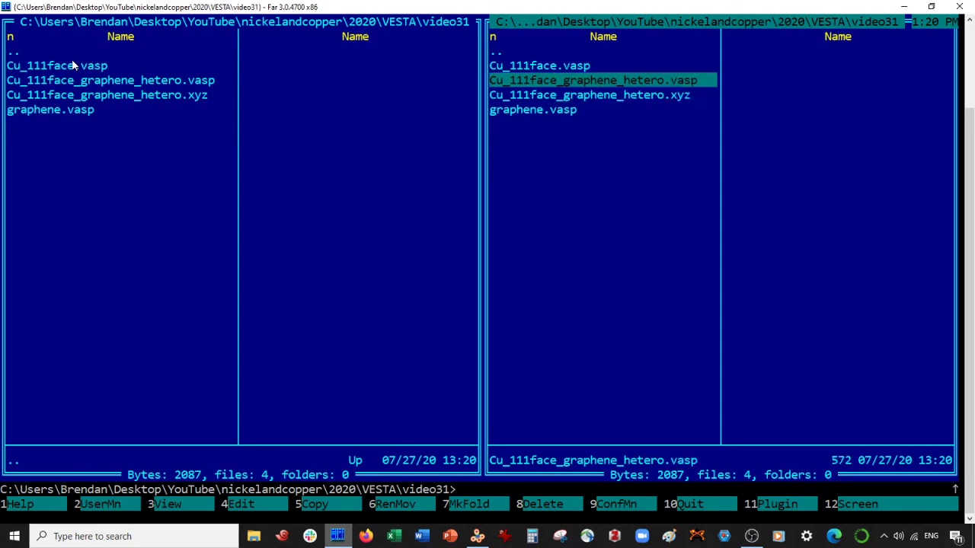
key(F4)
key(Down)
key(shift+Down)
key(shift+Down)
key(shift+Down)
key(shift+Down)
key(shift+Down)
key(shift+Down)
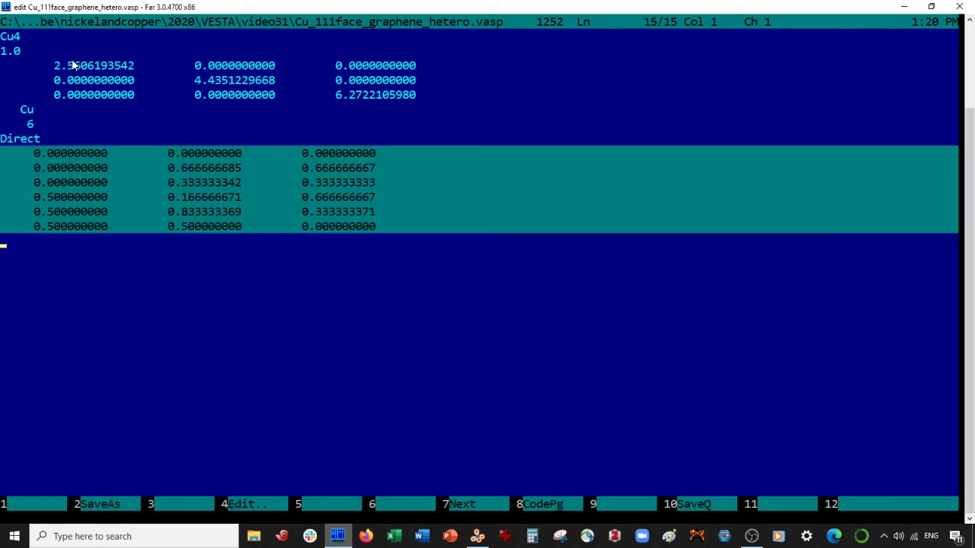
key(ctrl+v)
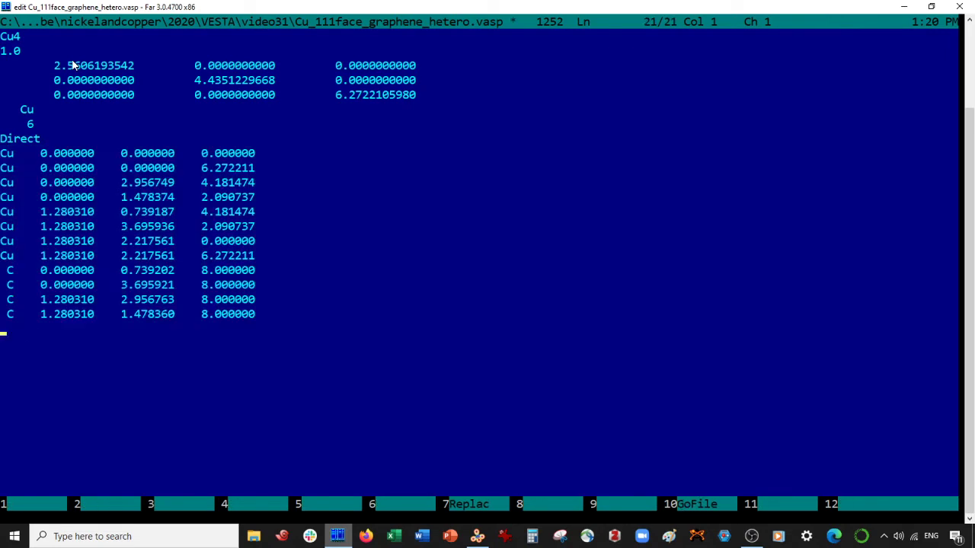
Add C to the species line and set the atom counts to Cu 8, C 4
click(9, 159)
click(9, 183)
click(11, 215)
click(7, 242)
click(31, 126)
key(Delete)
text(8)
key(Up)
text(C)
key(Left)
key(Down)
text(4)
Retitle the file Cu_111face_graphene_hetero and begin setting the c lattice length to 20
click(16, 36)
text(_111)
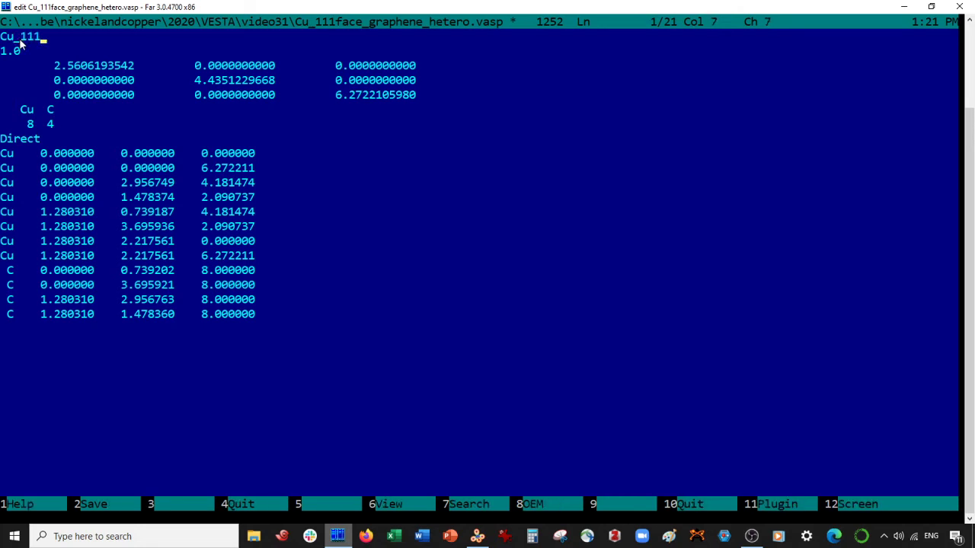
text(face_gpraphe)
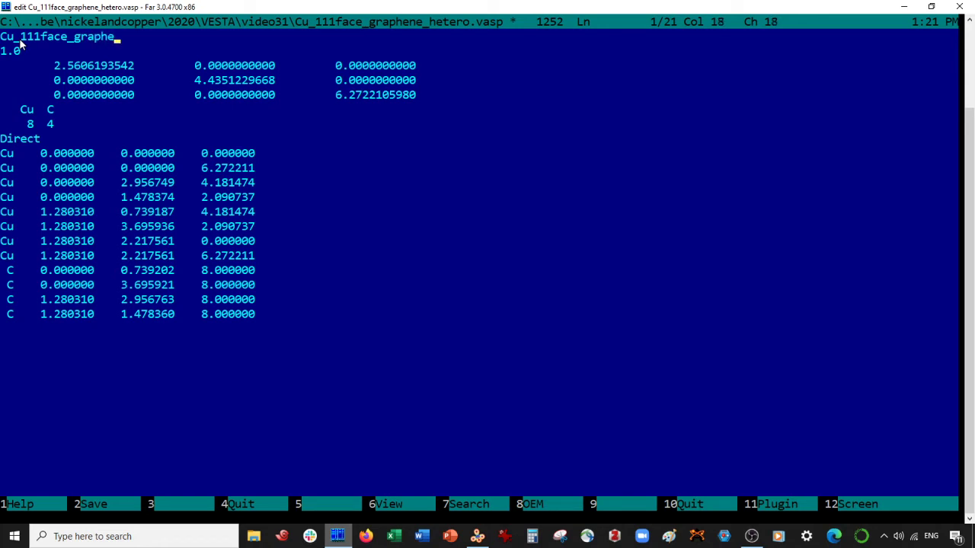
text(ne_hetero)
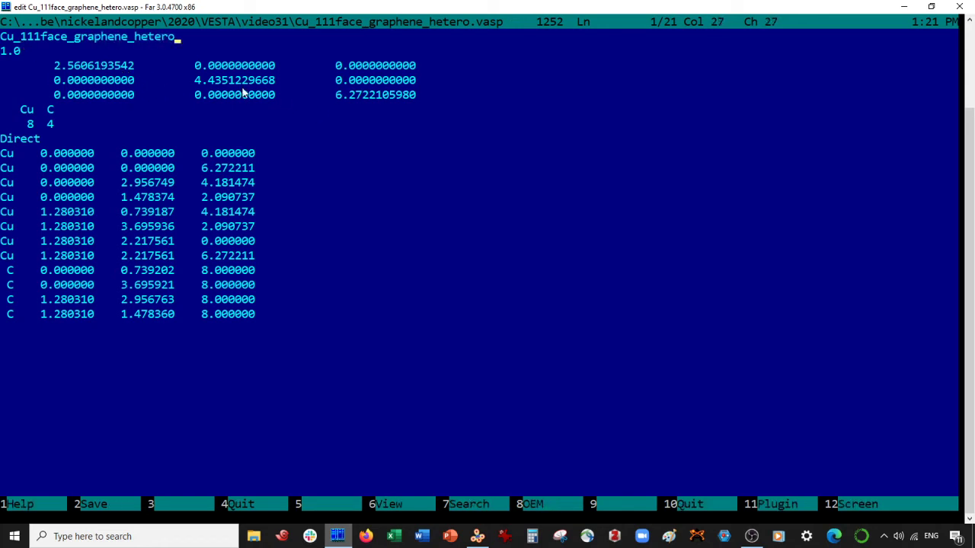
click(337, 96)
key(Delete)
key(BackSpace)
text(20)
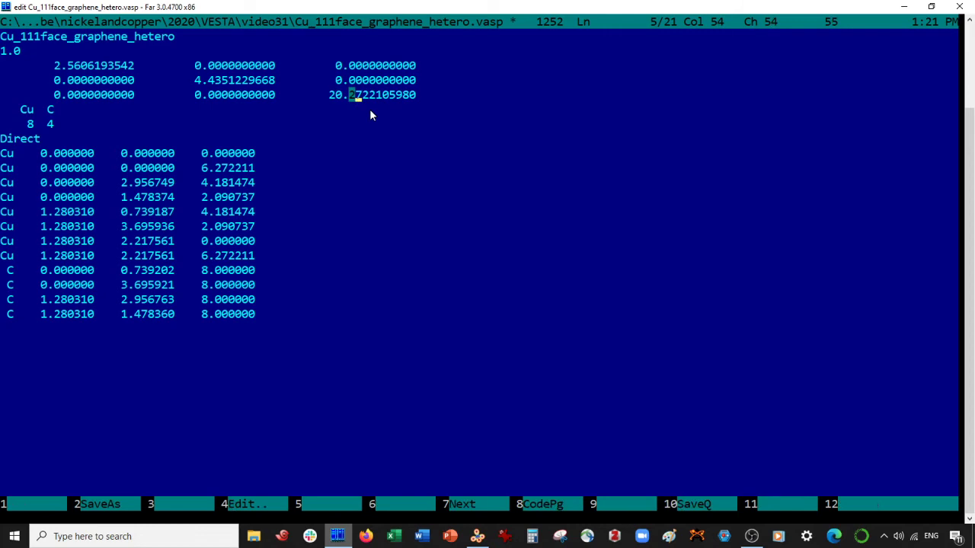
key(Right)
key(shift+End)
key(Delete)
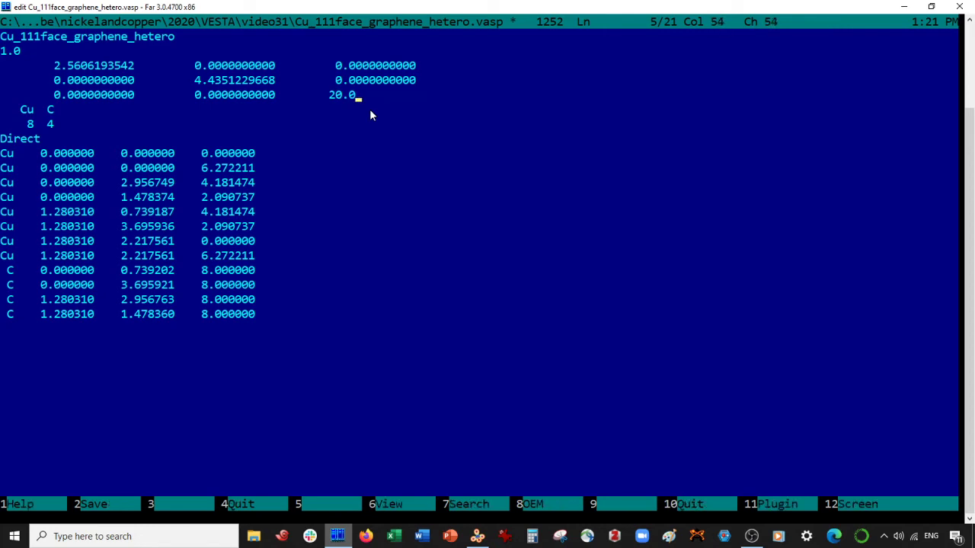
Finish the c length as 20.0 and save the .vasp file, closing the editor
text(0)
key(F2)
key(F10)
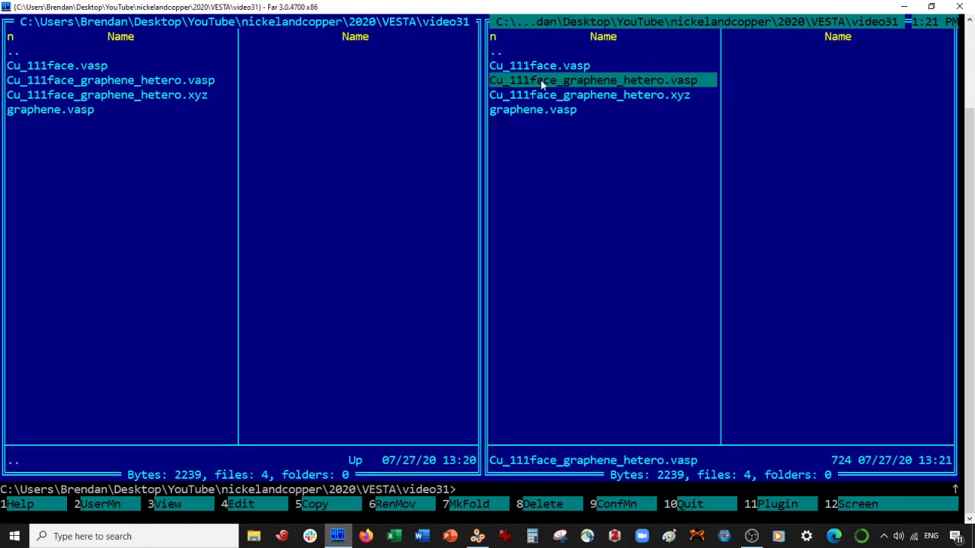
Open Cu_111face_graphene_hetero.vasp in VESTA, then close its tab
click(477, 536)
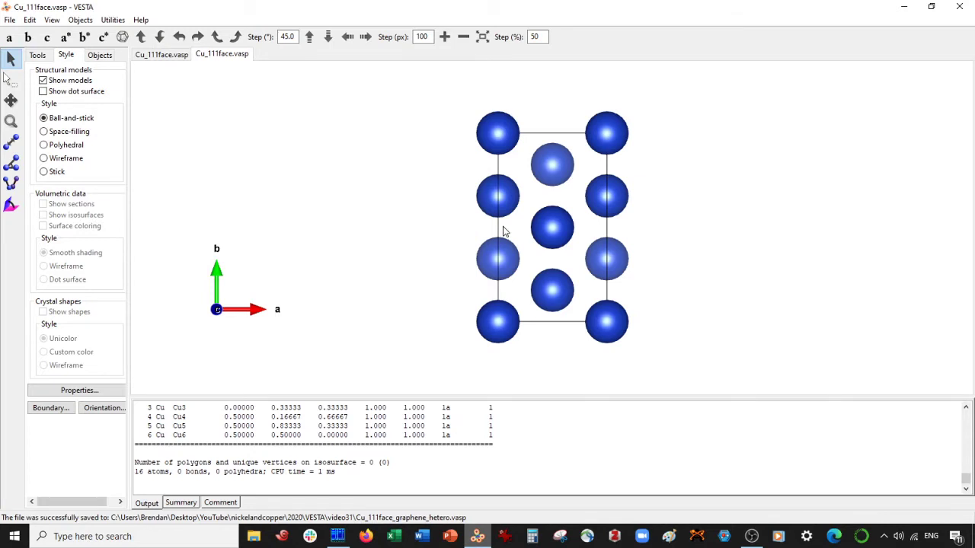
key(ctrl+o)
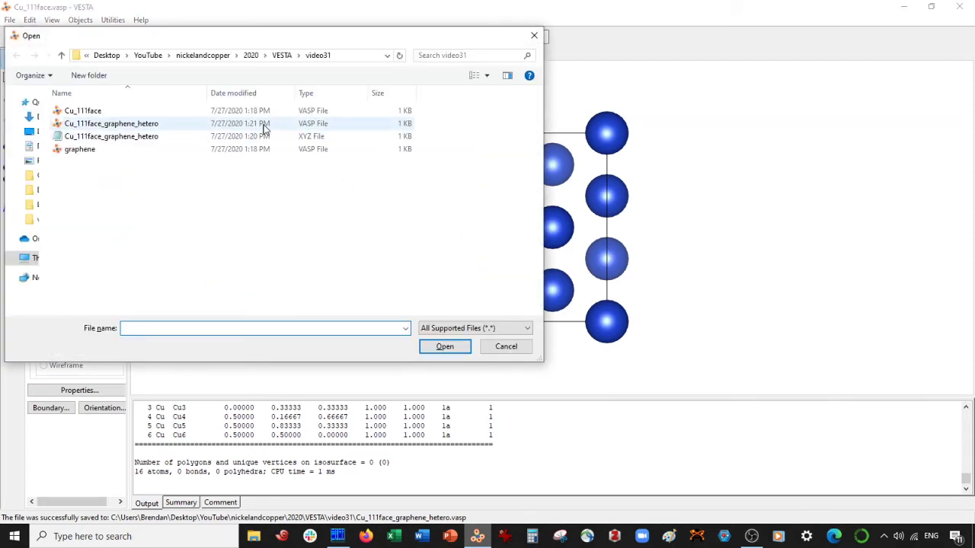
double_click(264, 128)
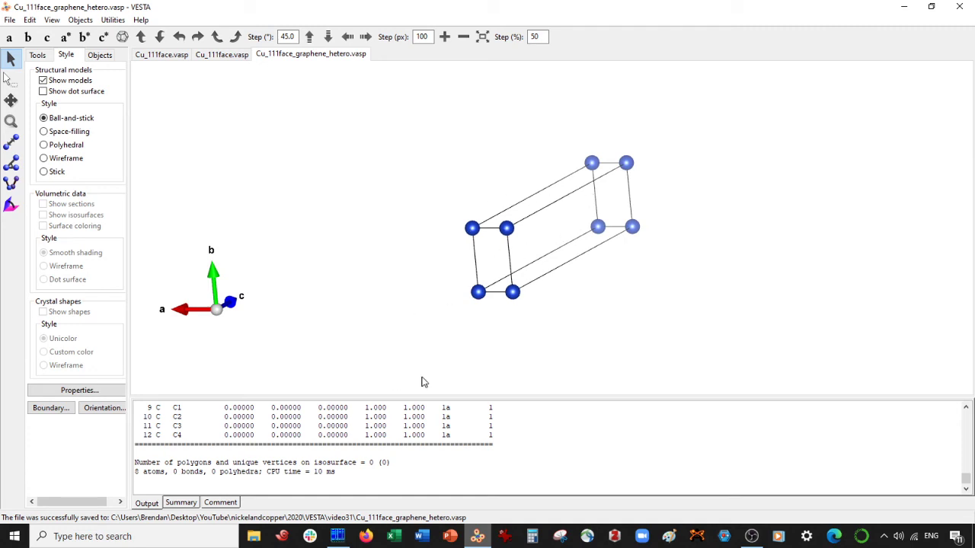
key(ctrl+w)
Block-delete the Cu/C label column from the 12 coordinate lines and save the .vasp file
key(alt+Tab)
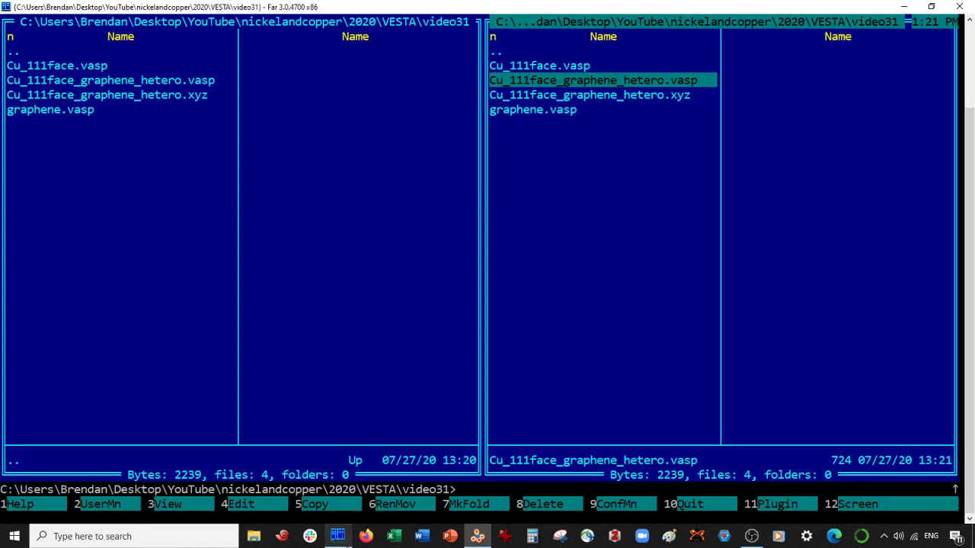
key(F4)
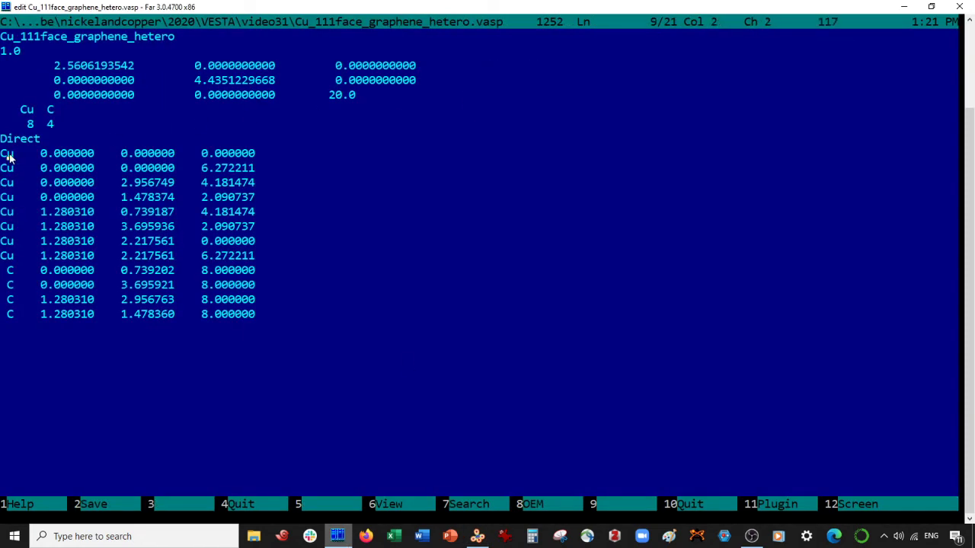
key(Home)
key(alt+shift+Right)
key(alt+shift+Right)
key(alt+shift+Down)
key(alt+shift+Down)
key(alt+shift+Down)
key(alt+shift+Down)
key(alt+shift+Down)
key(alt+shift+Down)
key(alt+shift+Down)
key(alt+shift+Down)
key(alt+shift+Down)
key(alt+shift+Down)
key(alt+shift+Down)
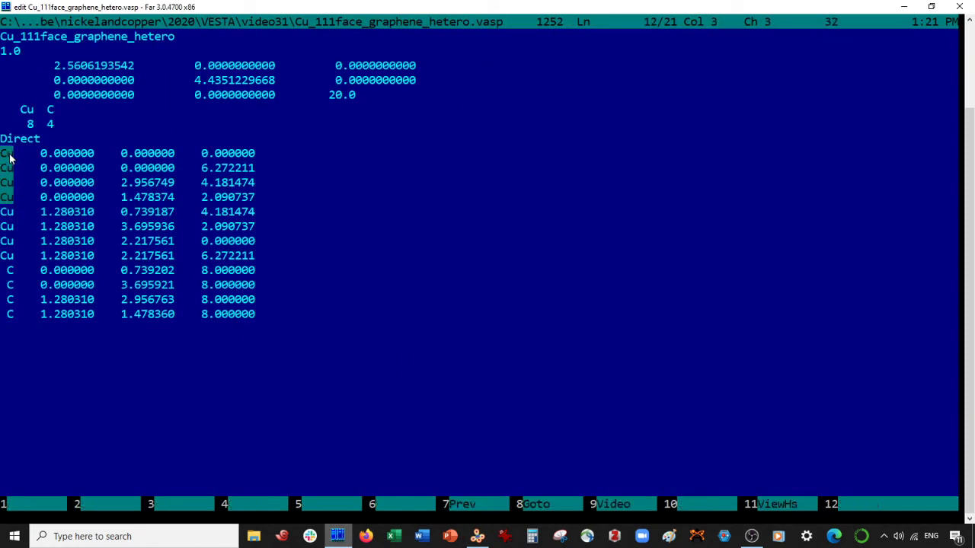
key(Delete)
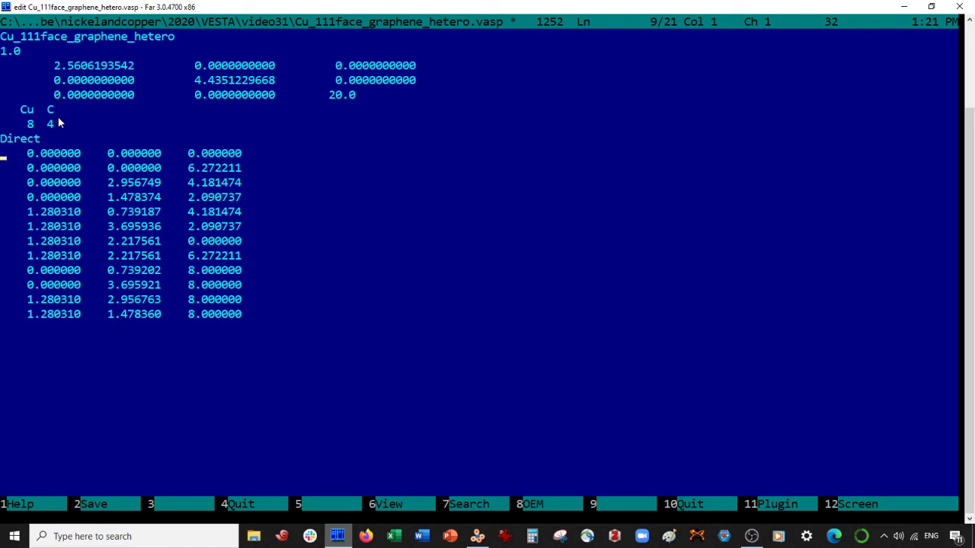
key(shift+F10)
click(477, 536)
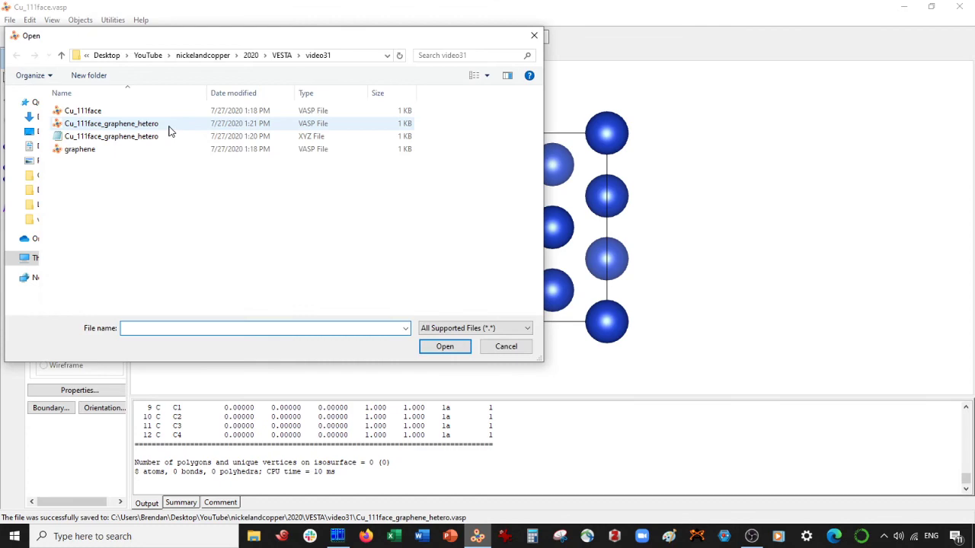
Open the edited heterostructure and rotate it, then rotate the Cu_111face.vasp slab for comparison
double_click(170, 124)
drag(298, 172, 221, 290)
click(214, 56)
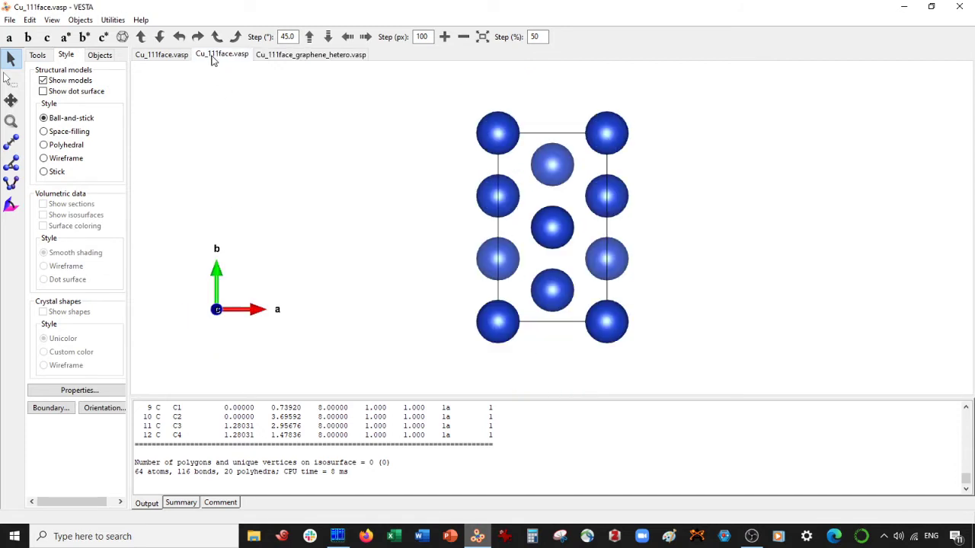
click(170, 57)
drag(477, 187, 697, 271)
drag(535, 338, 509, 343)
View the contents of Cu_111face_graphene_hetero.xyz in Far Manager
click(338, 537)
click(552, 95)
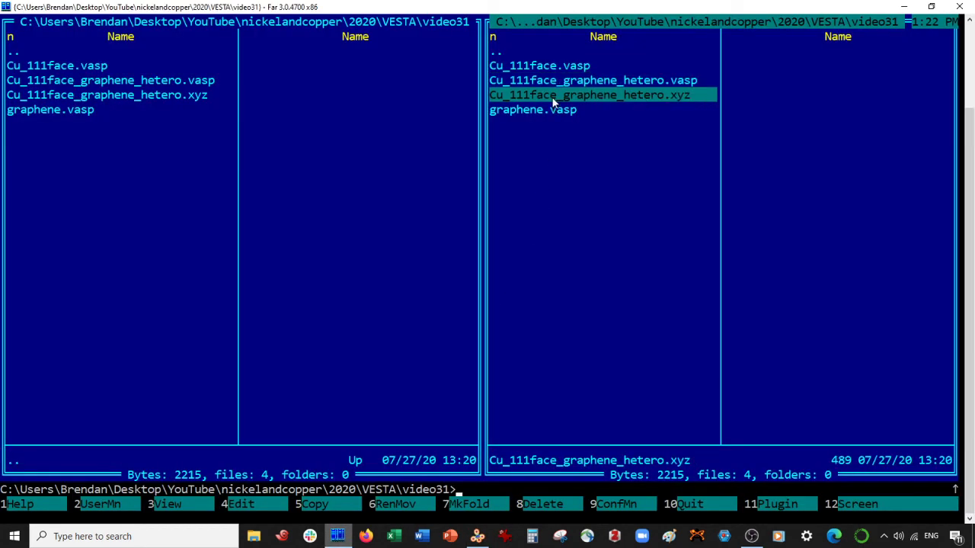
key(F4)
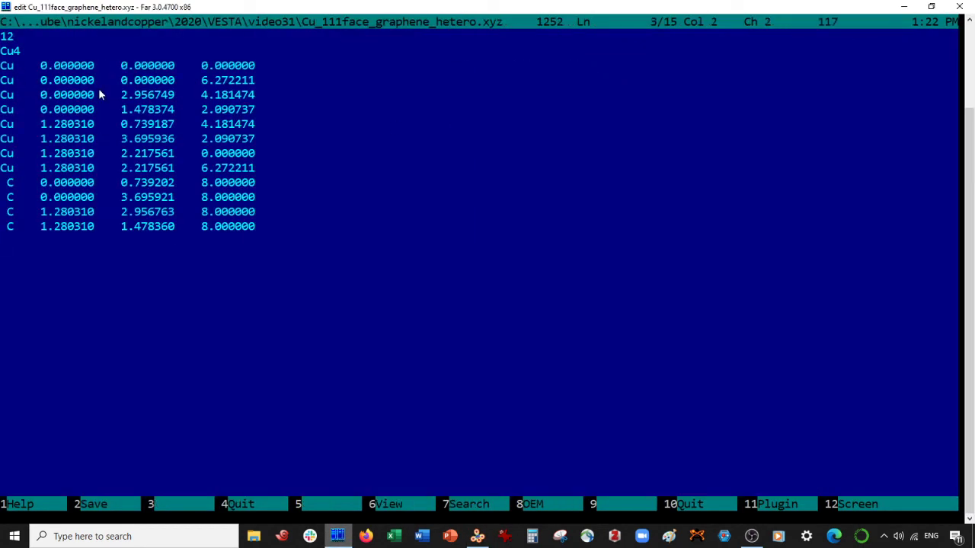
key(Escape)
Replace Direct with Cartesian in the .vasp coordinate-mode line and save it
key(Up)
key(F4)
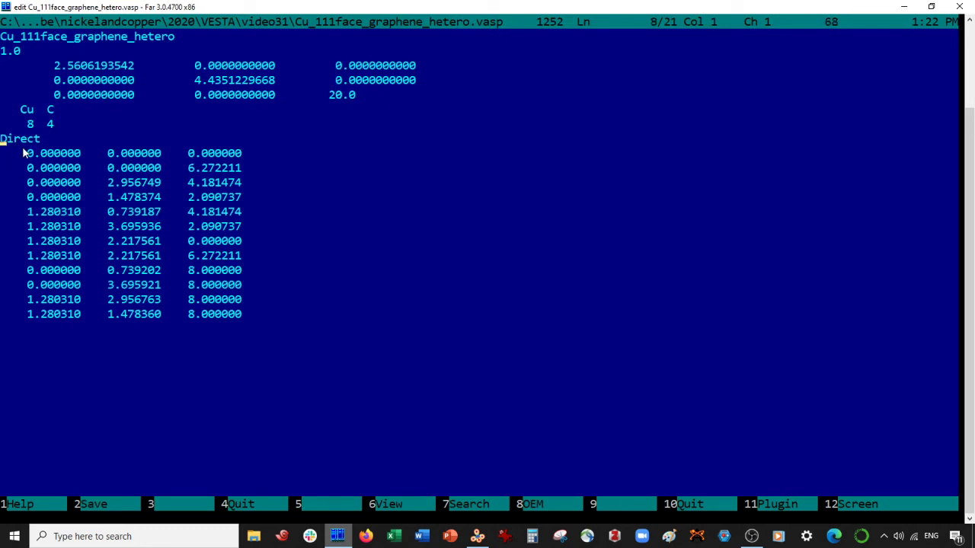
key(shift+Down)
key(Up)
key(Delete)
key(Delete)
key(Delete)
key(Delete)
key(Delete)
key(Delete)
text(Cartesian)
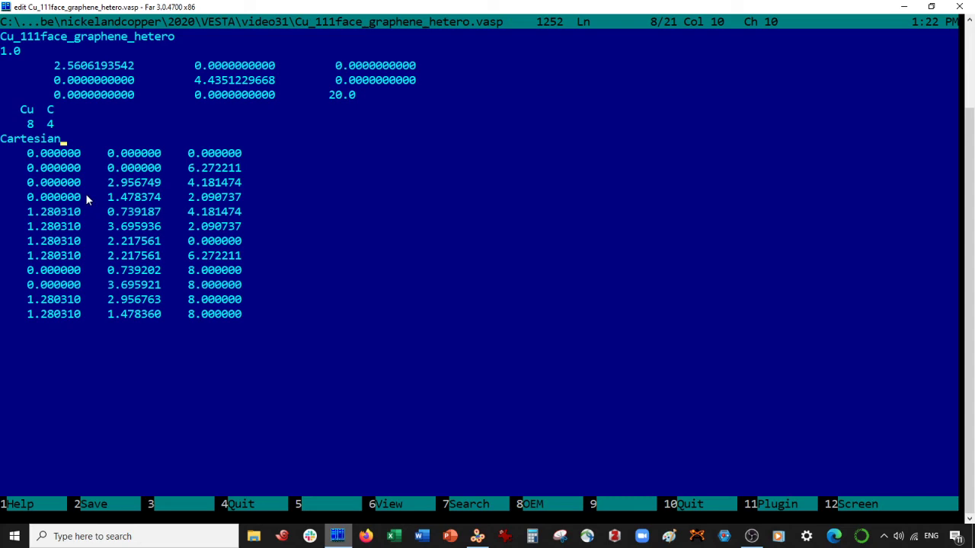
key(Escape)
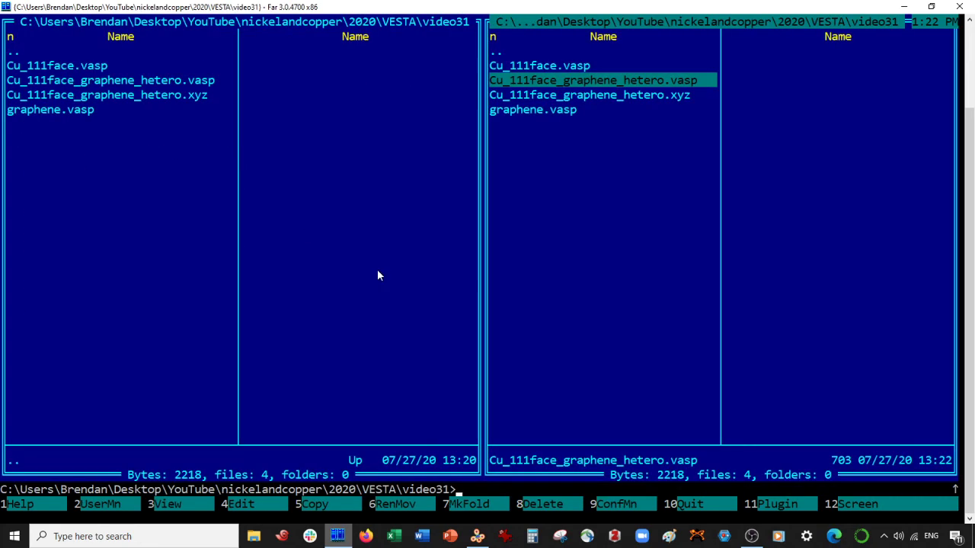
Open the updated Cu_111face_graphene_hetero.vasp in VESTA and view it down the a axis
click(479, 533)
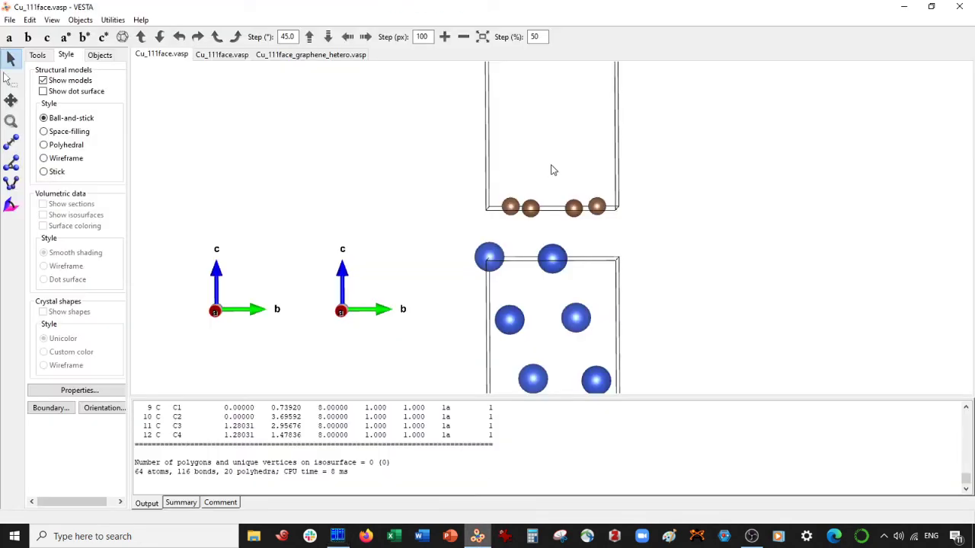
key(ctrl+o)
double_click(188, 127)
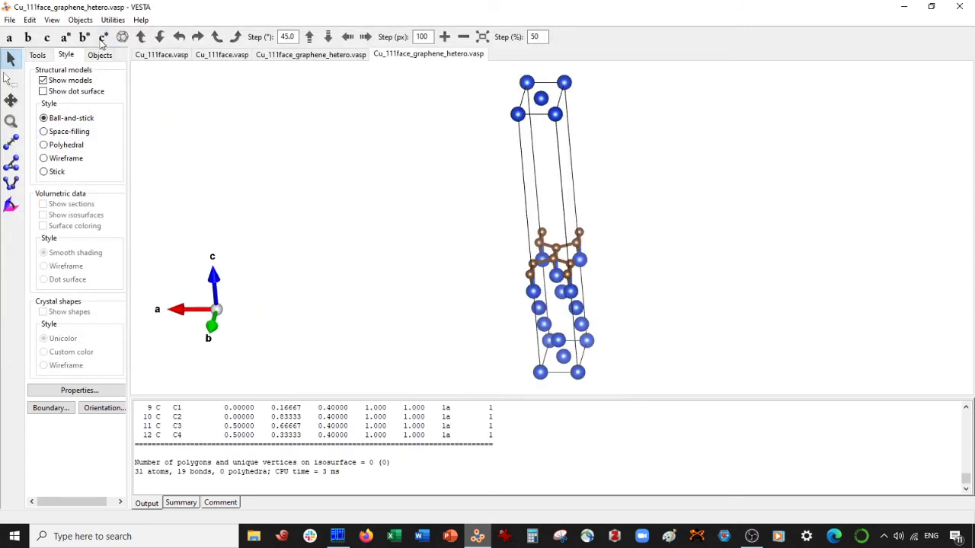
click(9, 36)
scroll(384, 198, up, 1)
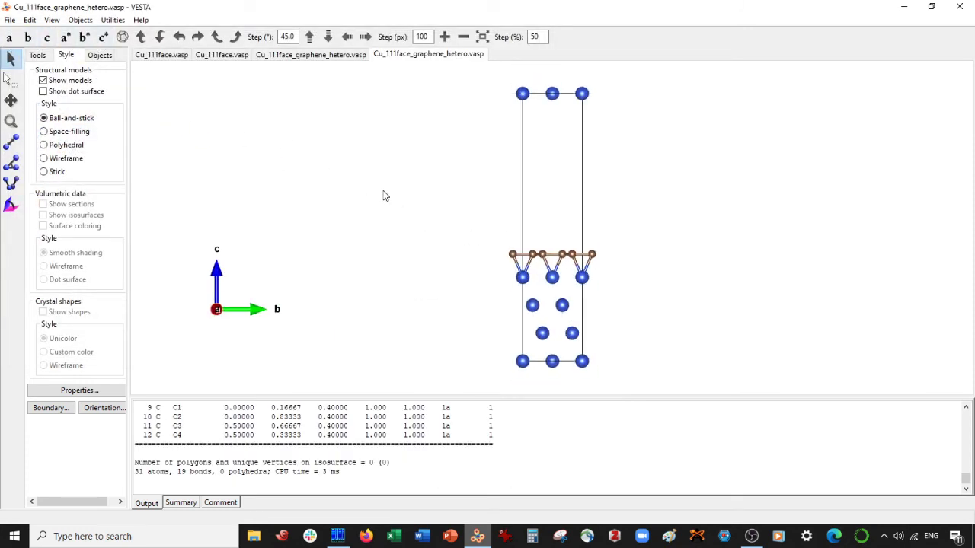
Delete the Cu–C bond rule in the Bonds dialog and apply the change
click(30, 19)
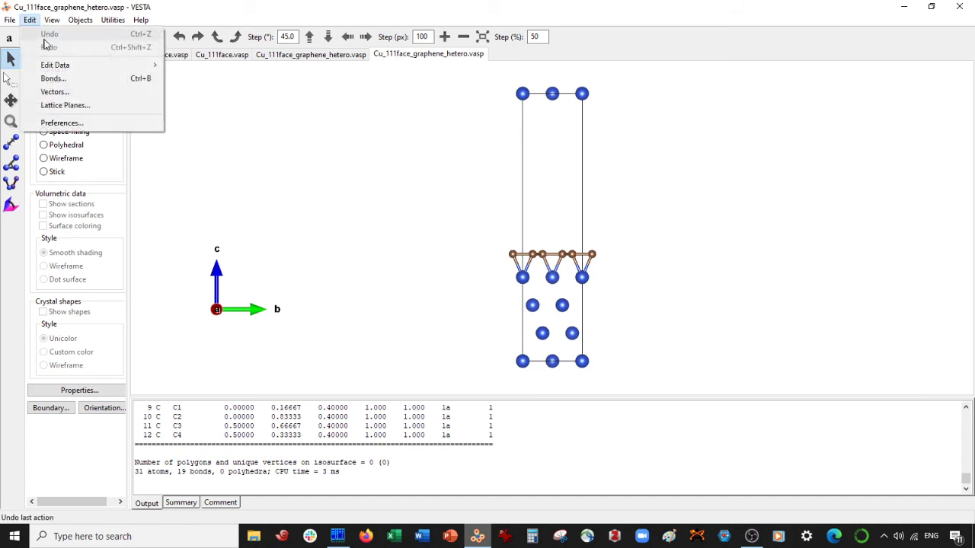
click(47, 80)
click(350, 244)
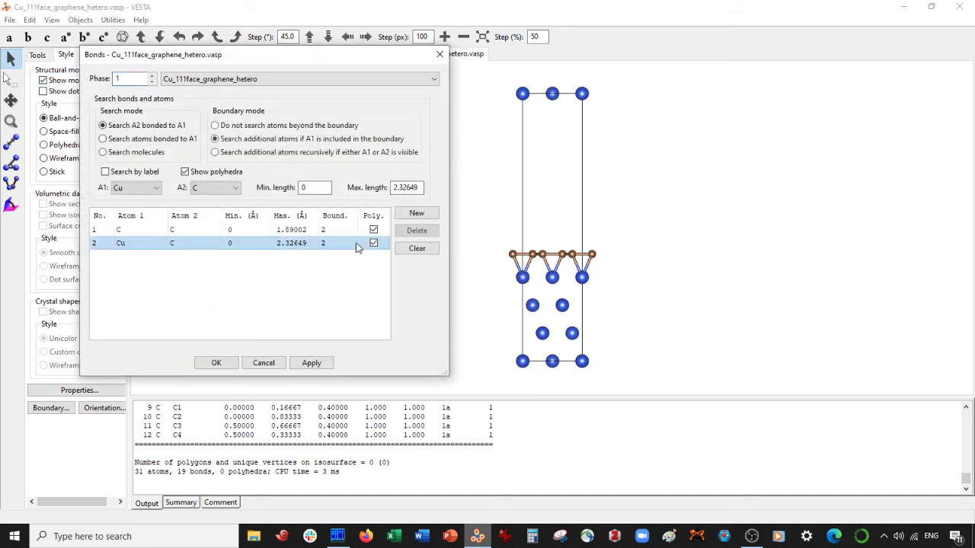
click(417, 230)
click(311, 363)
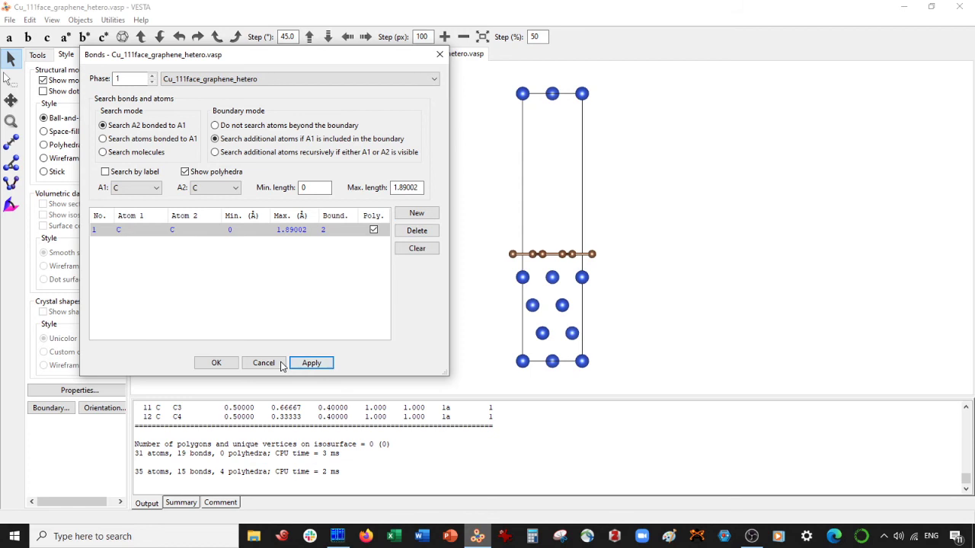
click(216, 363)
click(11, 78)
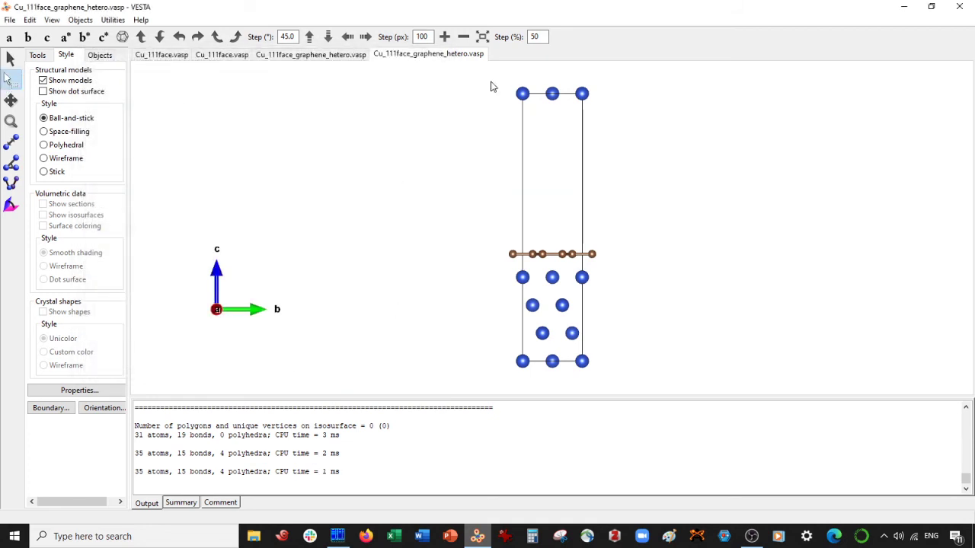
Delete the three Cu atoms along the top of the cell and rotate to check
drag(493, 78, 621, 102)
key(Delete)
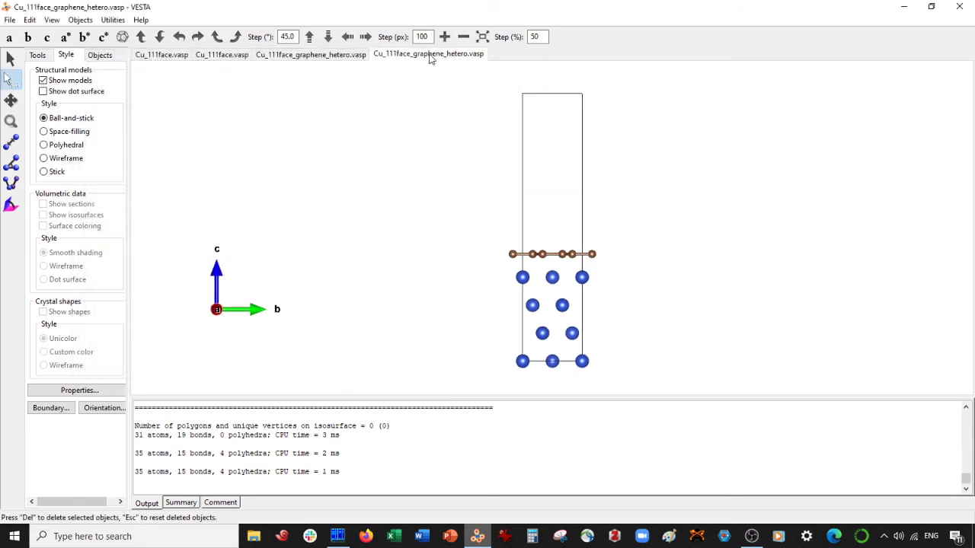
click(10, 58)
drag(754, 210, 577, 146)
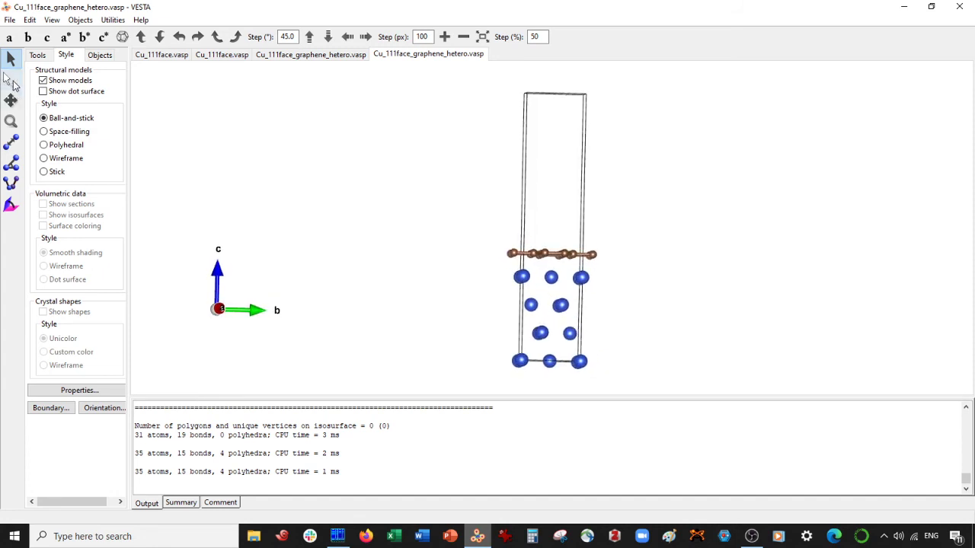
View down the a axis, shift the model left, and show atoms as space-filling spheres
click(9, 37)
scroll(290, 147, up, 2)
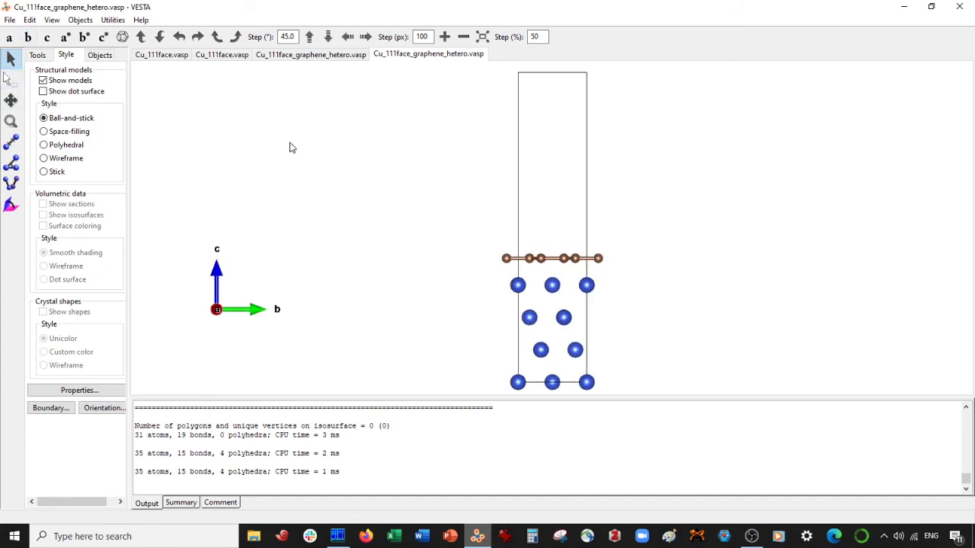
key(t)
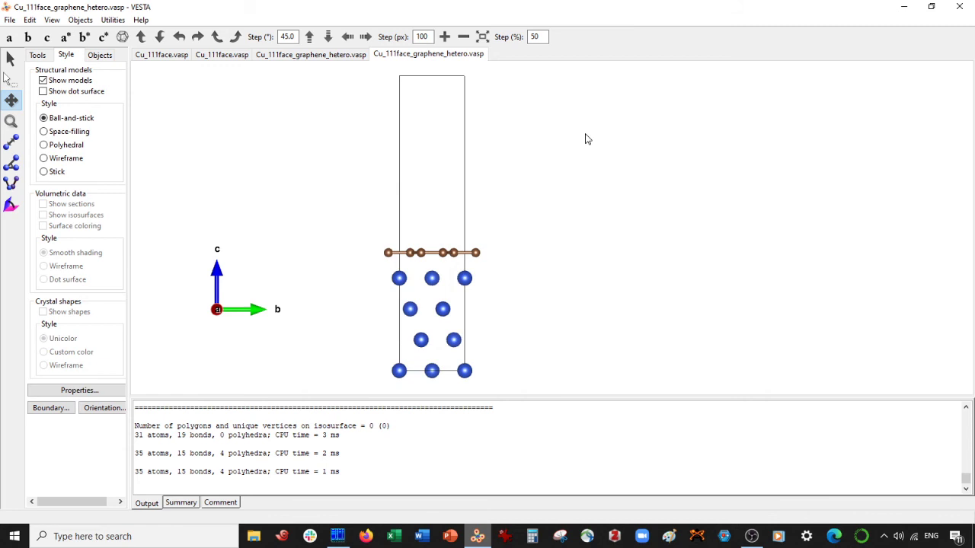
drag(585, 139, 406, 156)
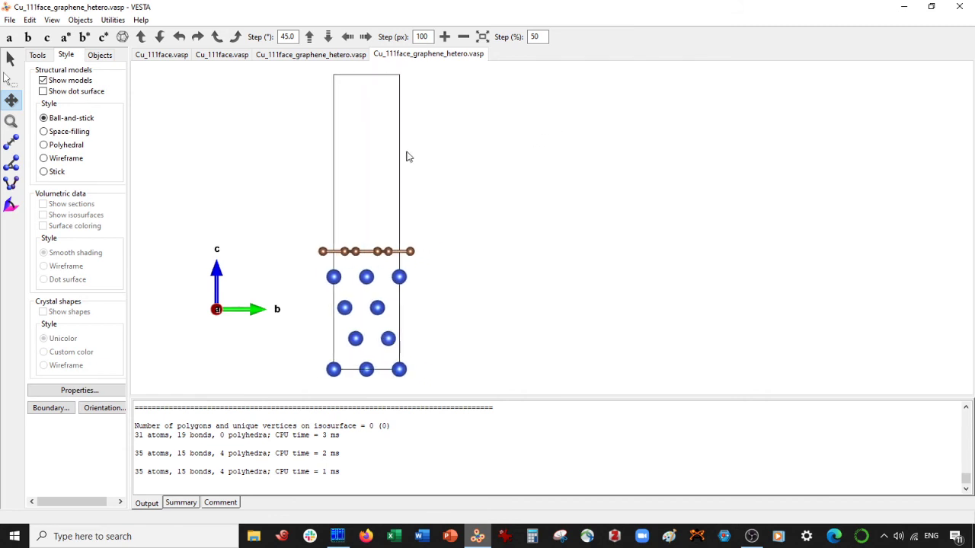
click(61, 133)
Restore ball-and-stick display and expand the x and y boundary ranges to -1 through 3
click(66, 120)
click(51, 408)
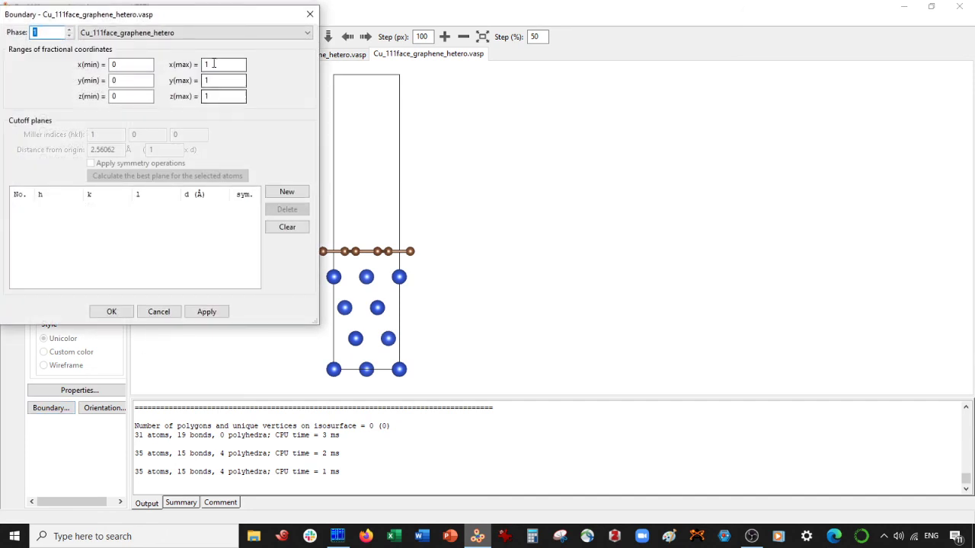
double_click(216, 65)
text(3)
double_click(218, 80)
text(3)
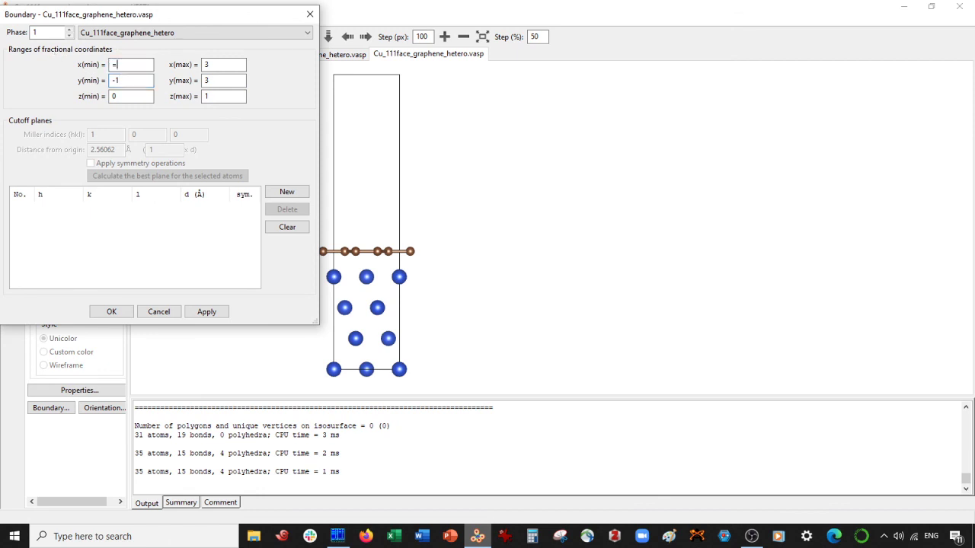
click(207, 311)
click(114, 312)
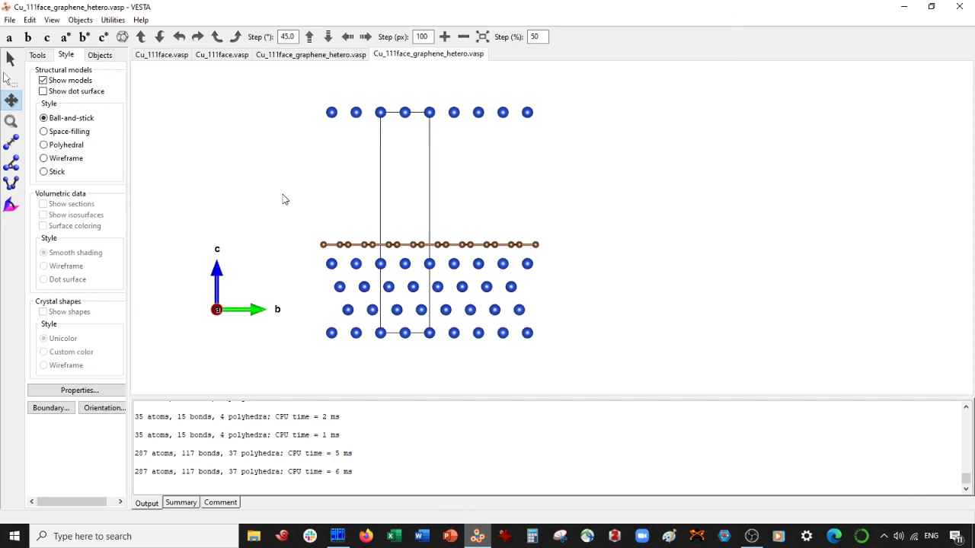
Delete the repeated top Cu row of the supercell viewed along a, rotating to inspect before and after
click(11, 58)
drag(750, 171, 658, 199)
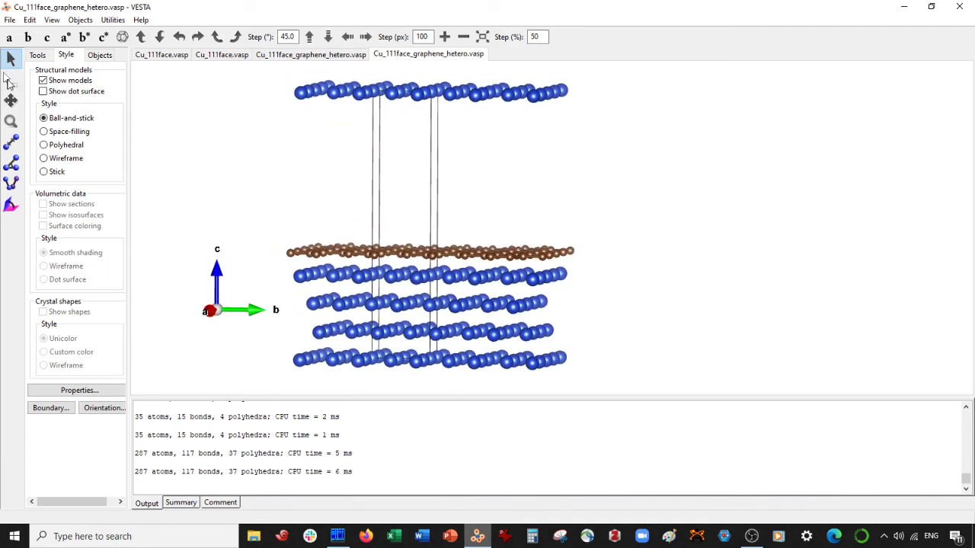
drag(268, 111, 181, 91)
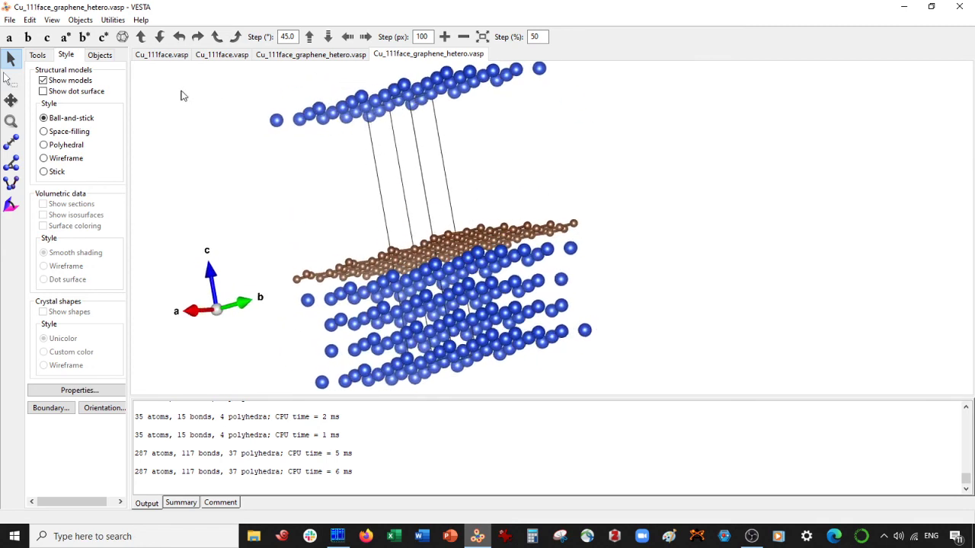
click(10, 38)
click(10, 78)
drag(276, 78, 594, 128)
key(Delete)
click(9, 59)
drag(609, 183, 671, 195)
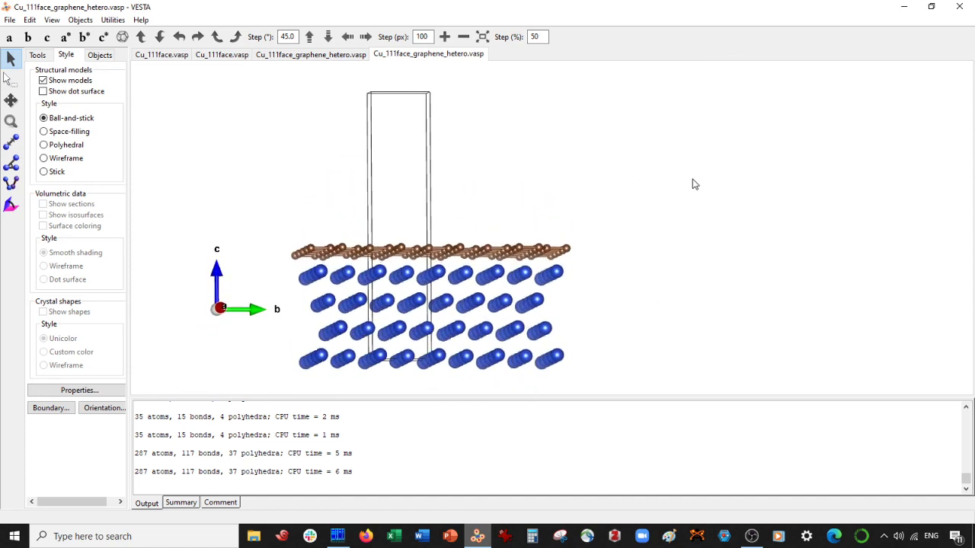